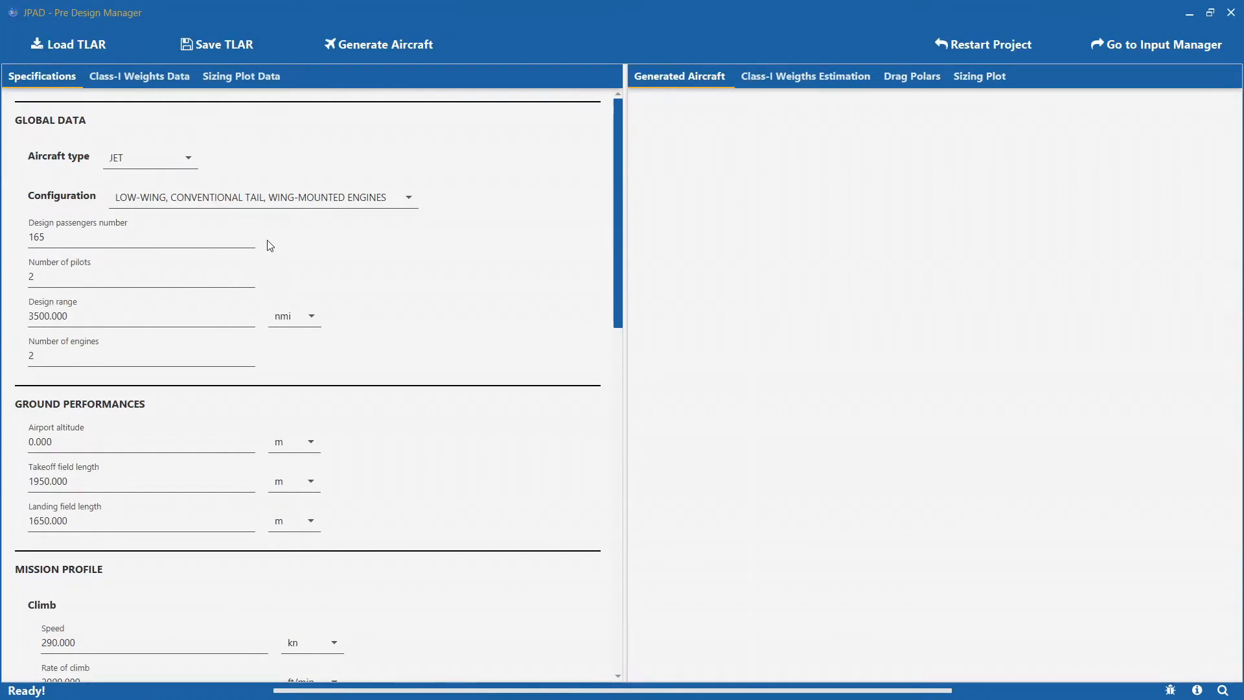
# - Toggle the Assign option on and off for sweep leading edge angle, aspect ratio, taper ratio and winglet height in the geometrical constraints
pyautogui.scroll(-5, 270, 245)
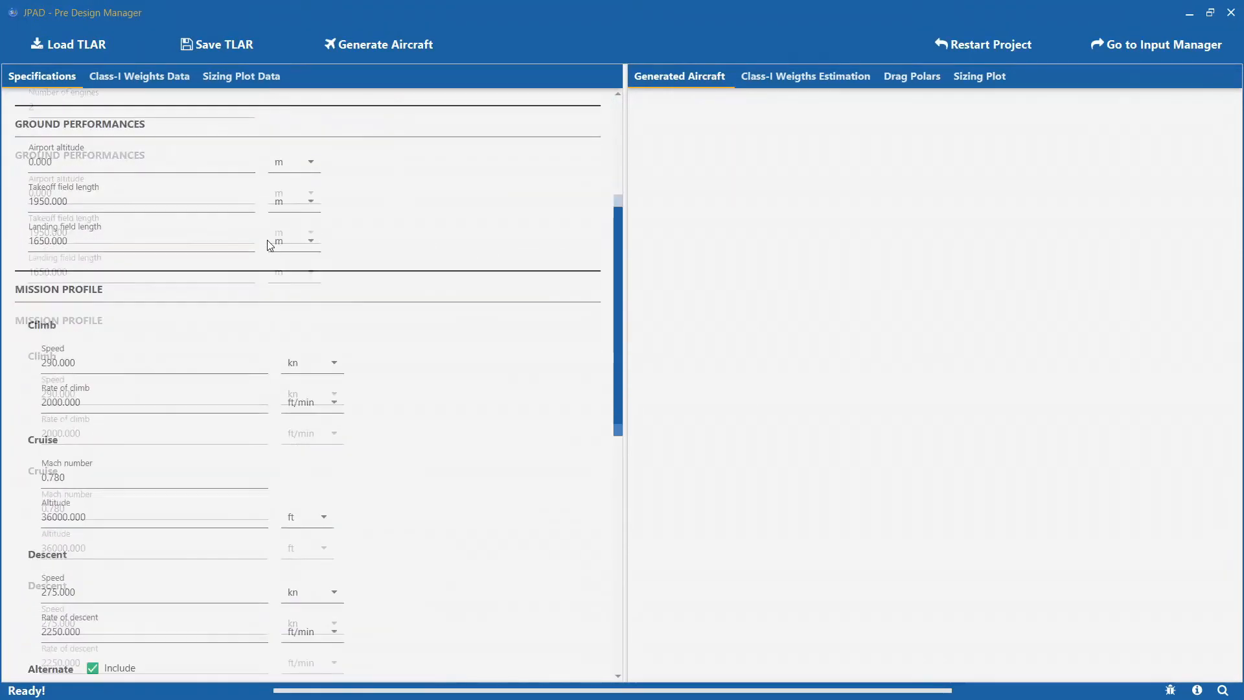
pyautogui.scroll(-7, 267, 245)
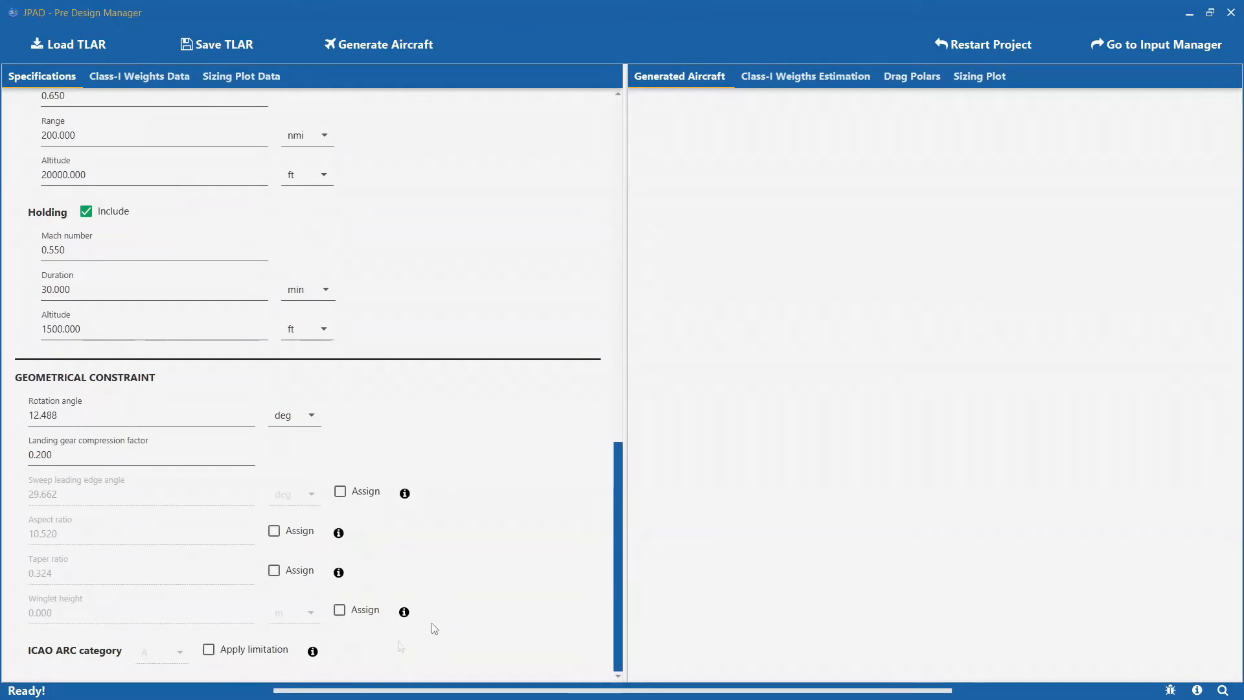
pyautogui.click(339, 491)
pyautogui.click(274, 531)
pyautogui.click(274, 570)
pyautogui.click(339, 610)
pyautogui.click(340, 610)
pyautogui.click(274, 570)
pyautogui.click(274, 531)
pyautogui.click(340, 492)
# - Apply the ICAO ARC category limitation, view its category choices, and switch the limitation off again
pyautogui.click(208, 650)
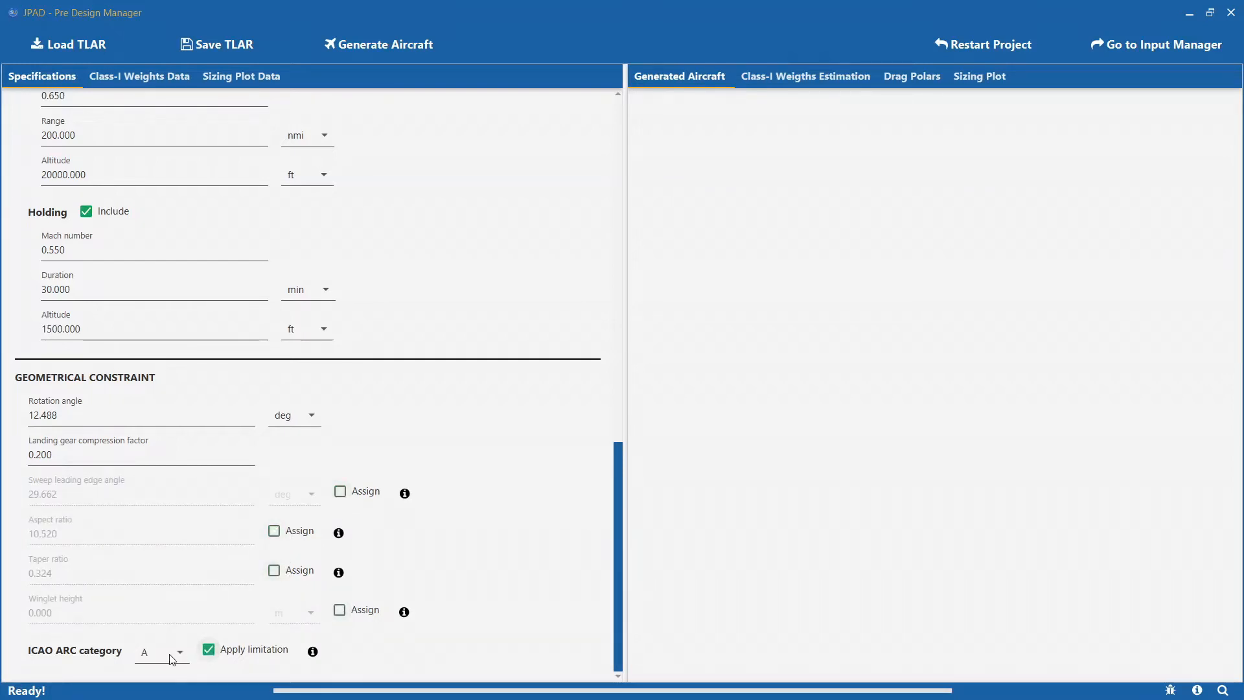
pyautogui.click(173, 658)
pyautogui.click(173, 659)
pyautogui.click(209, 650)
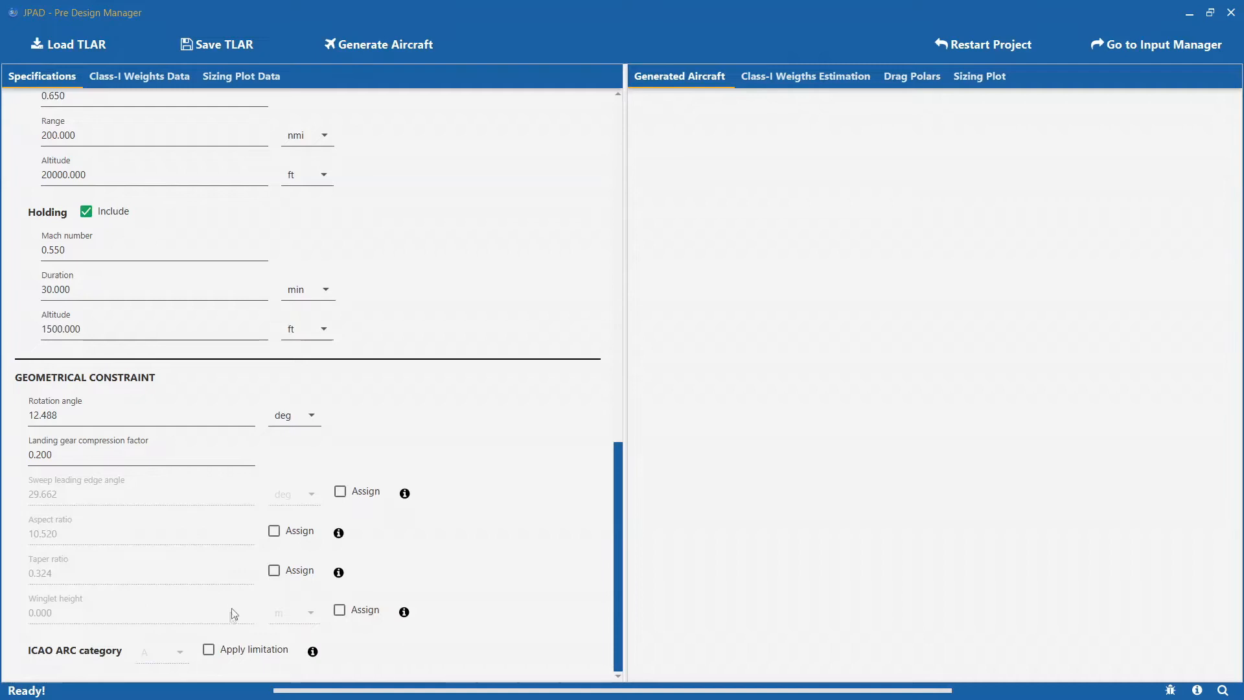
# - In the Class-I weights data, toggle aerodynamic efficiency calculation on and off for cruise, alternate and holding
pyautogui.click(133, 75)
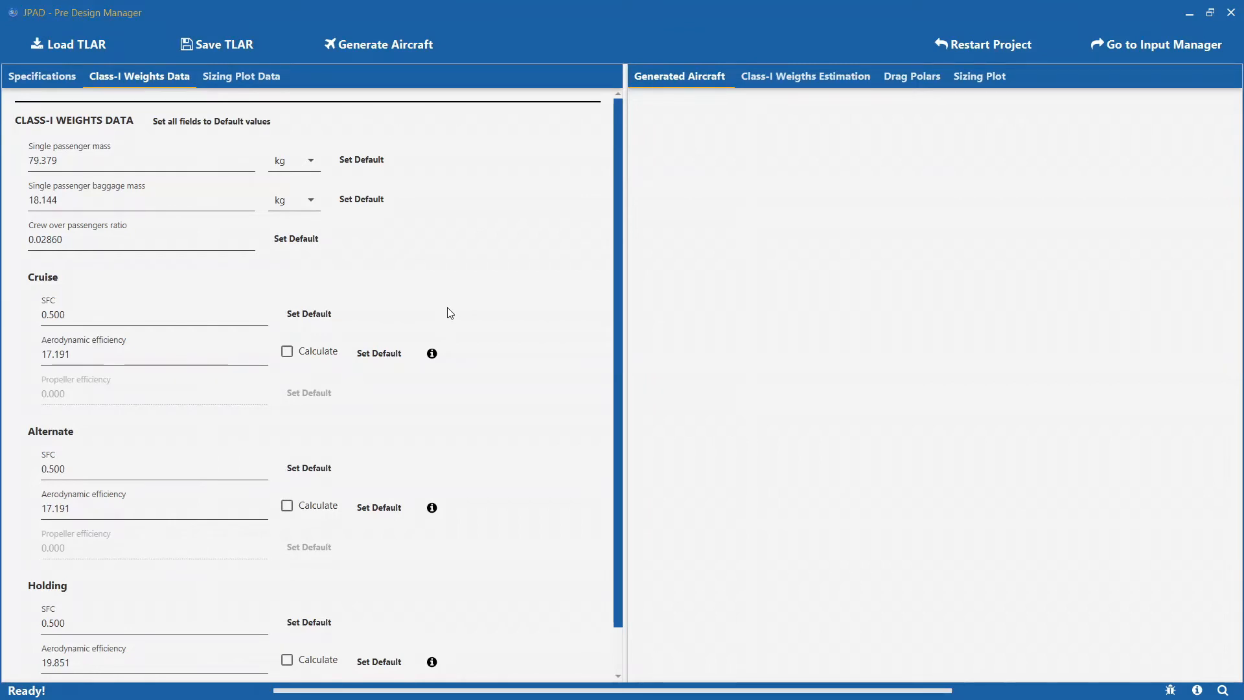
pyautogui.click(300, 354)
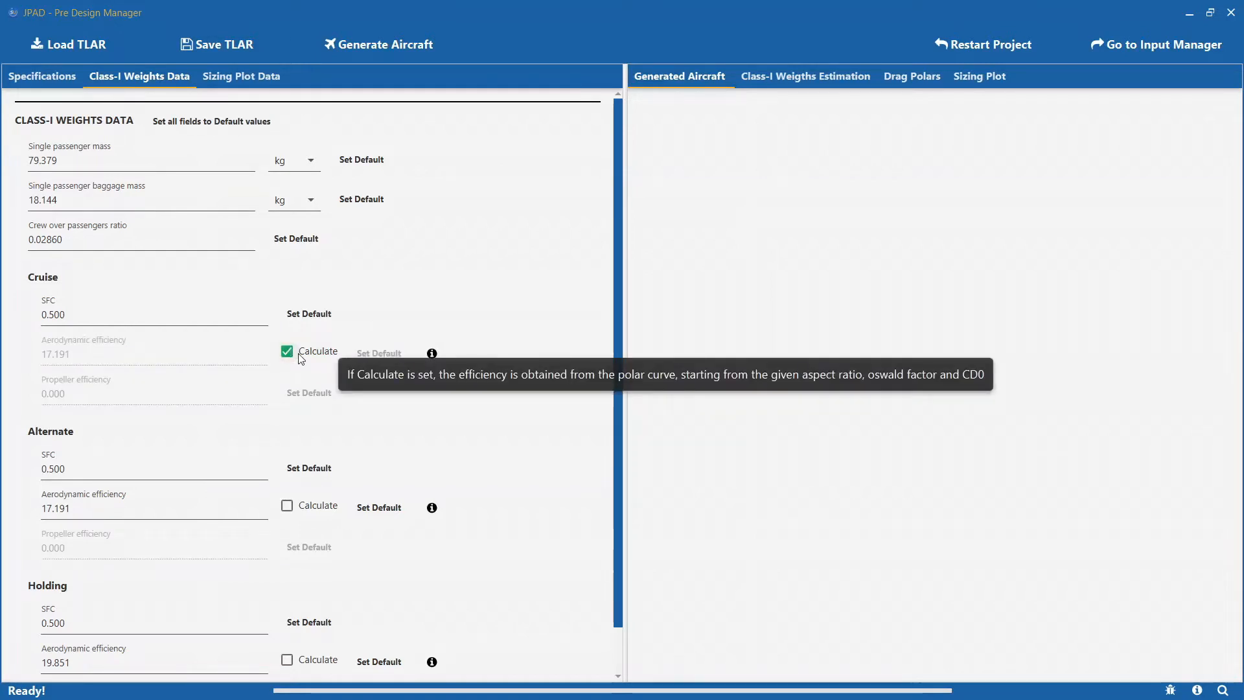
pyautogui.click(300, 356)
pyautogui.click(302, 508)
pyautogui.click(303, 508)
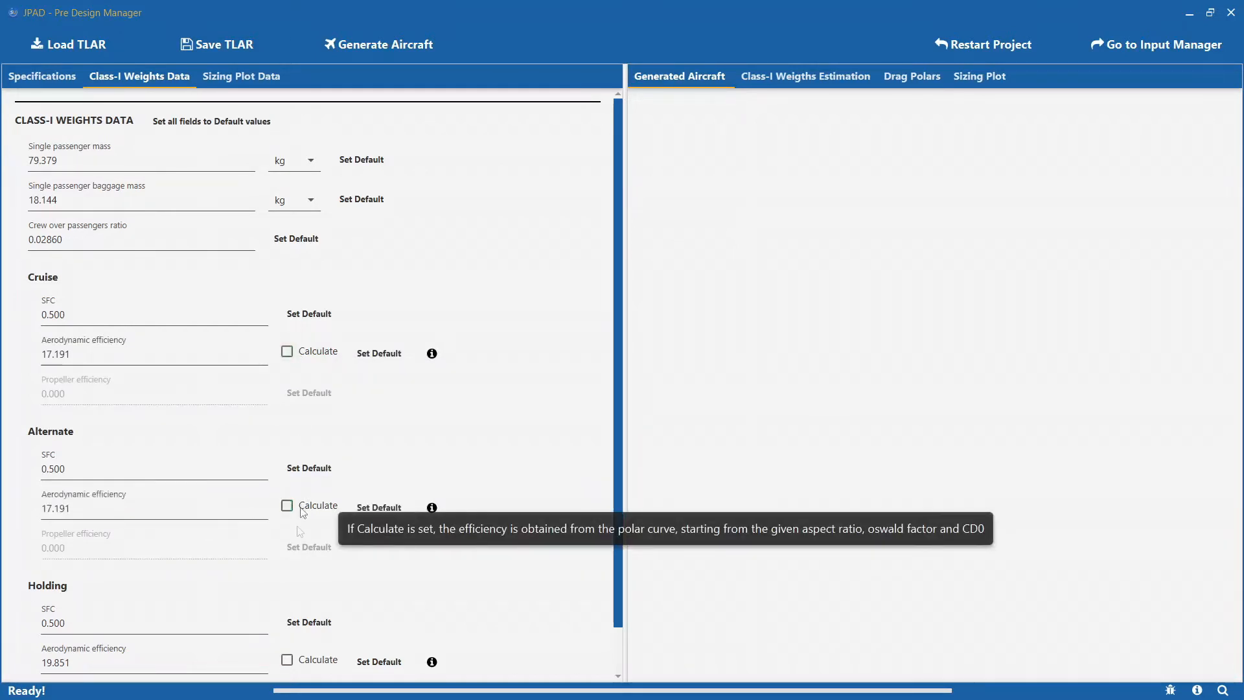
pyautogui.click(296, 659)
pyautogui.click(296, 659)
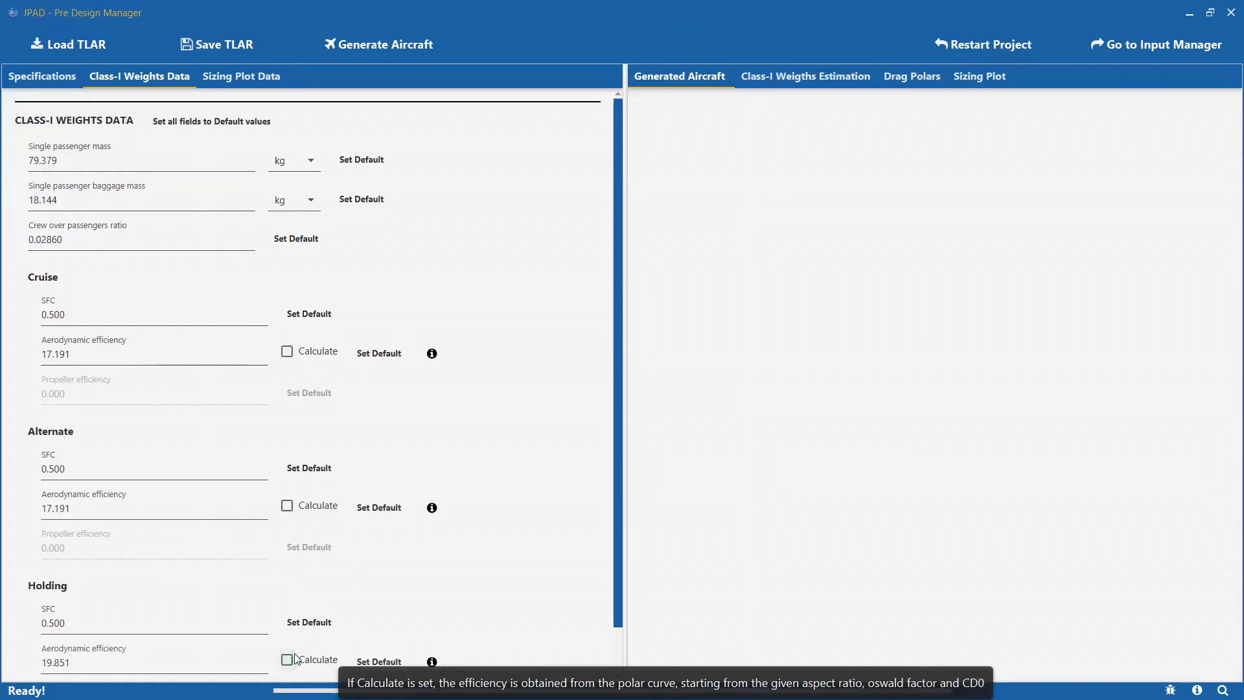
# - In the sizing plot data, toggle the Oswald factors calculation on and off
pyautogui.click(241, 75)
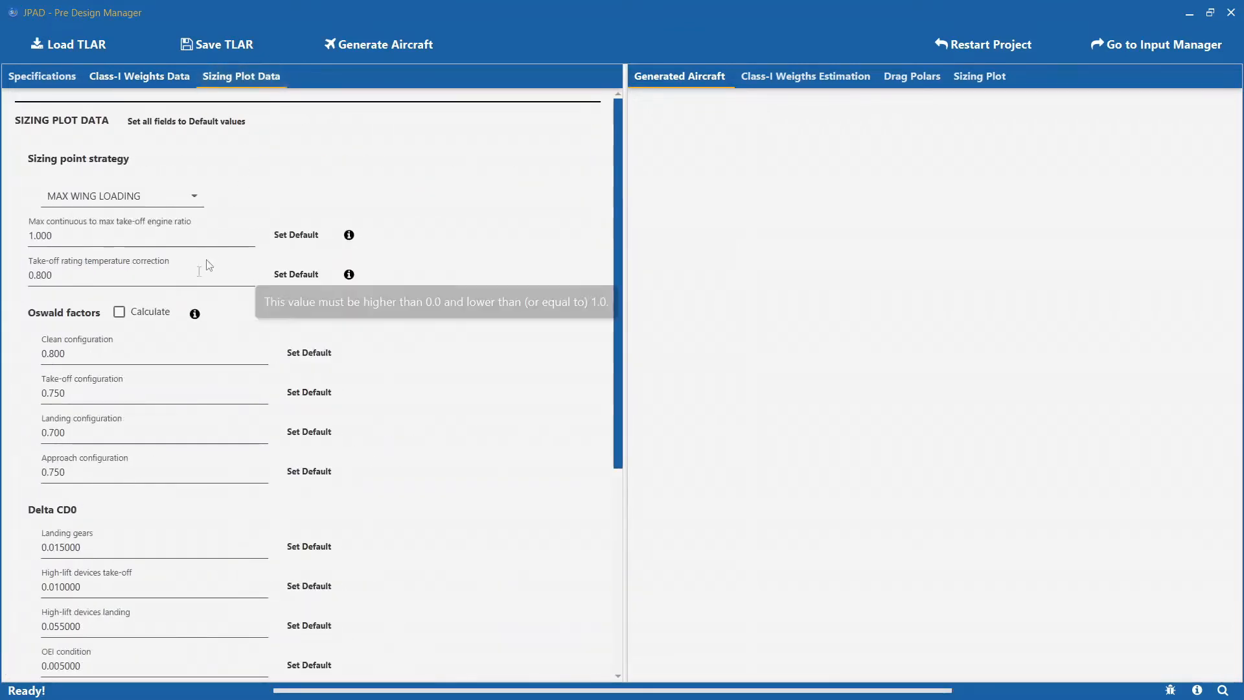
pyautogui.click(142, 317)
pyautogui.click(143, 321)
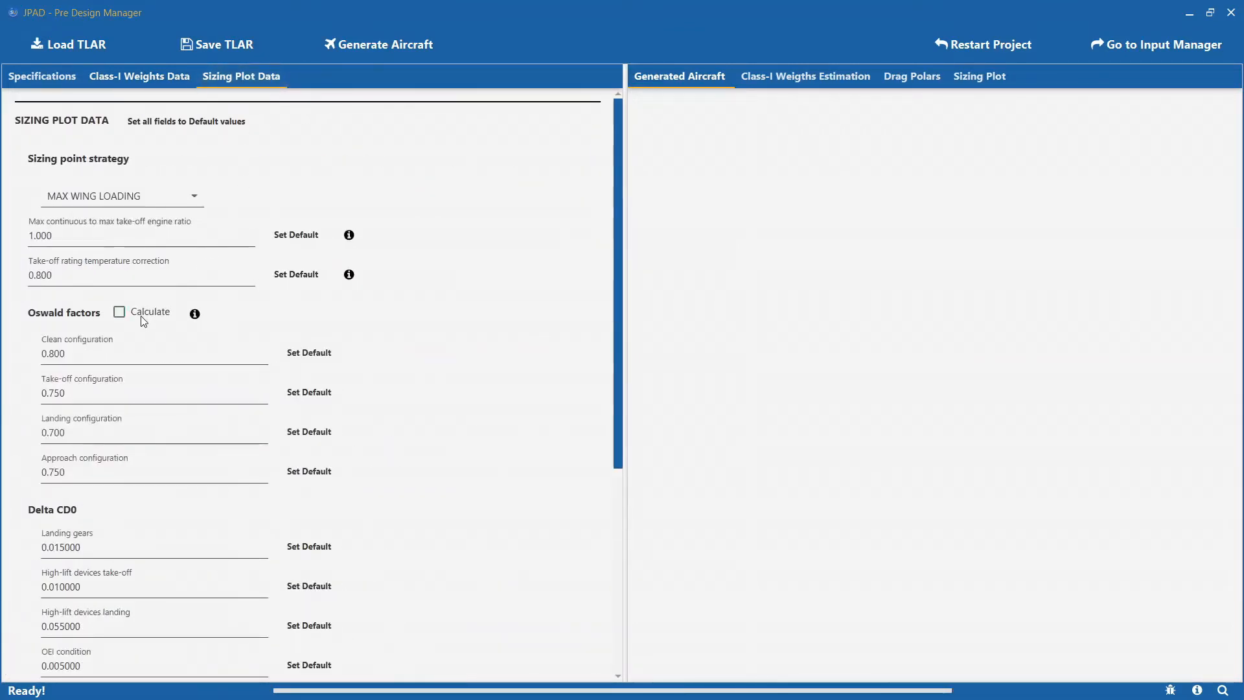
# - Enable calculation of the maximum lift coefficients and select LEVEL 2 as the calculation level
pyautogui.scroll(-5, 142, 318)
pyautogui.click(286, 377)
pyautogui.click(247, 380)
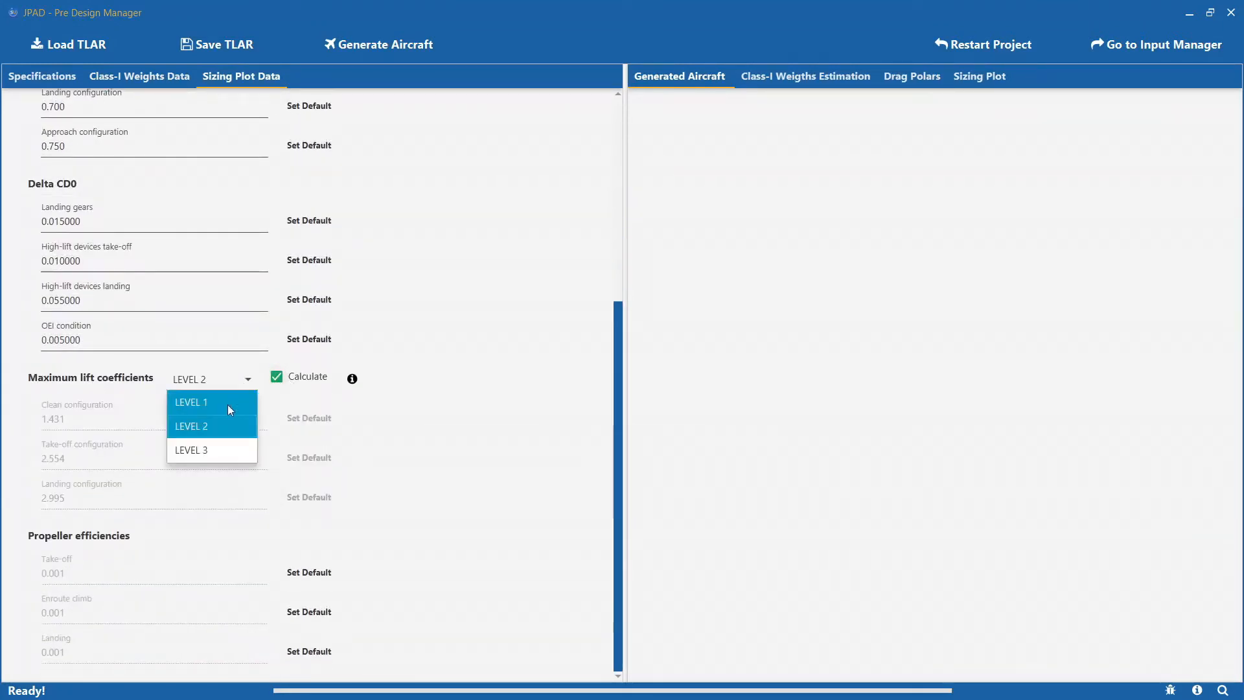
pyautogui.click(218, 431)
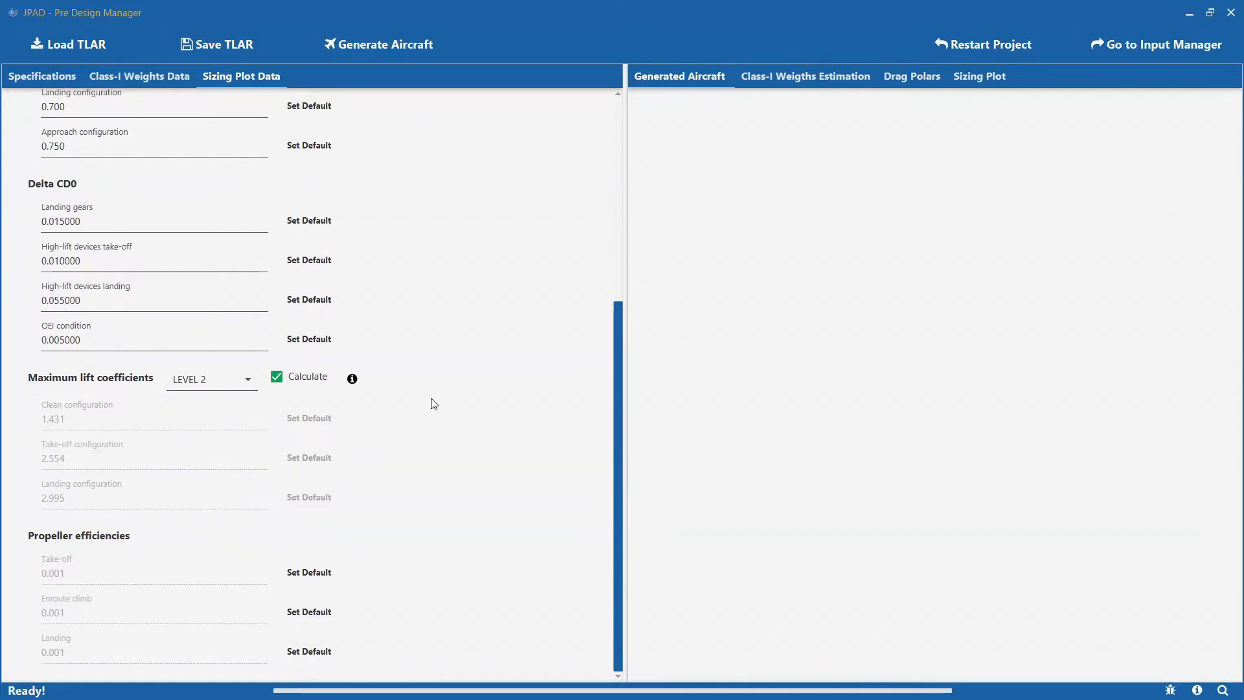
# - Generate the aircraft and accept the automatic corrections for the geometry issues
pyautogui.click(384, 43)
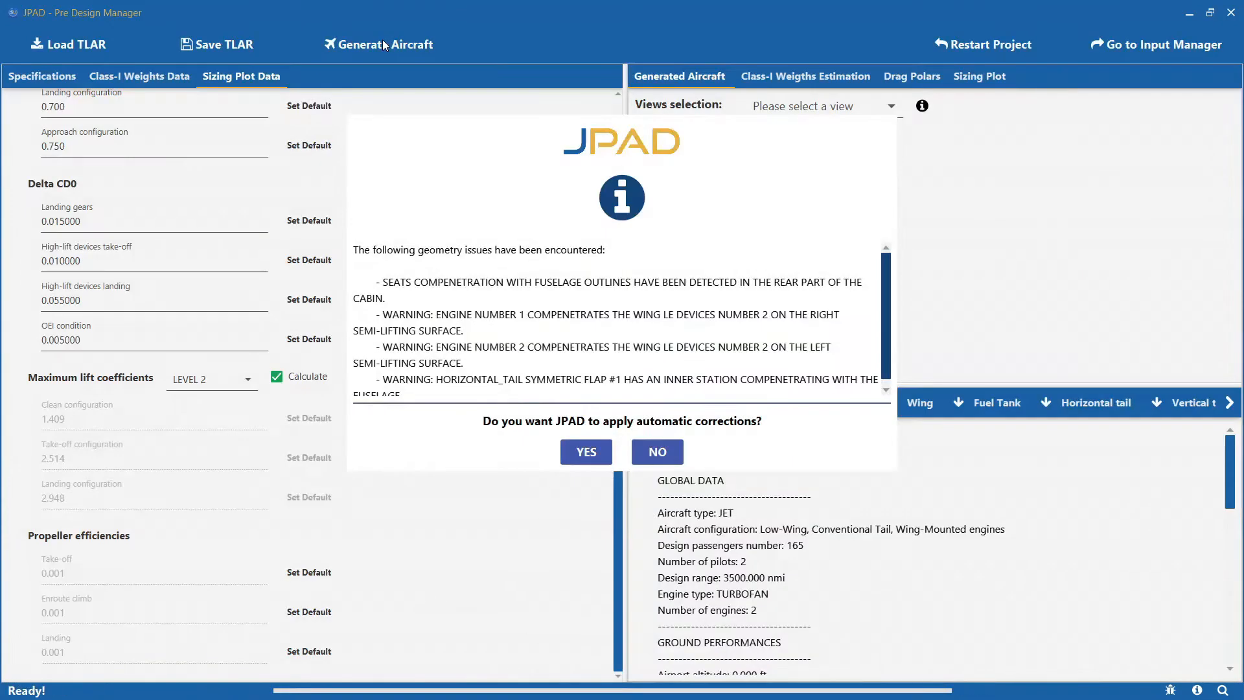
pyautogui.click(574, 452)
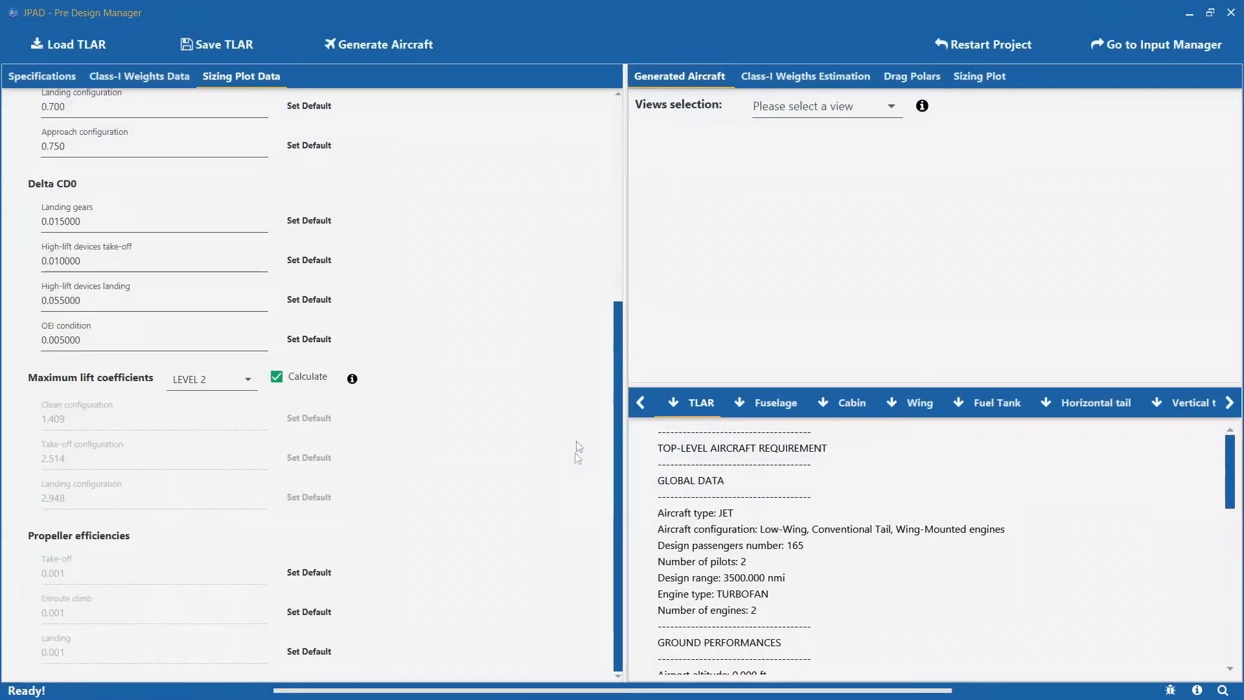
# - Display the generated aircraft in the top, side and front views
pyautogui.click(773, 109)
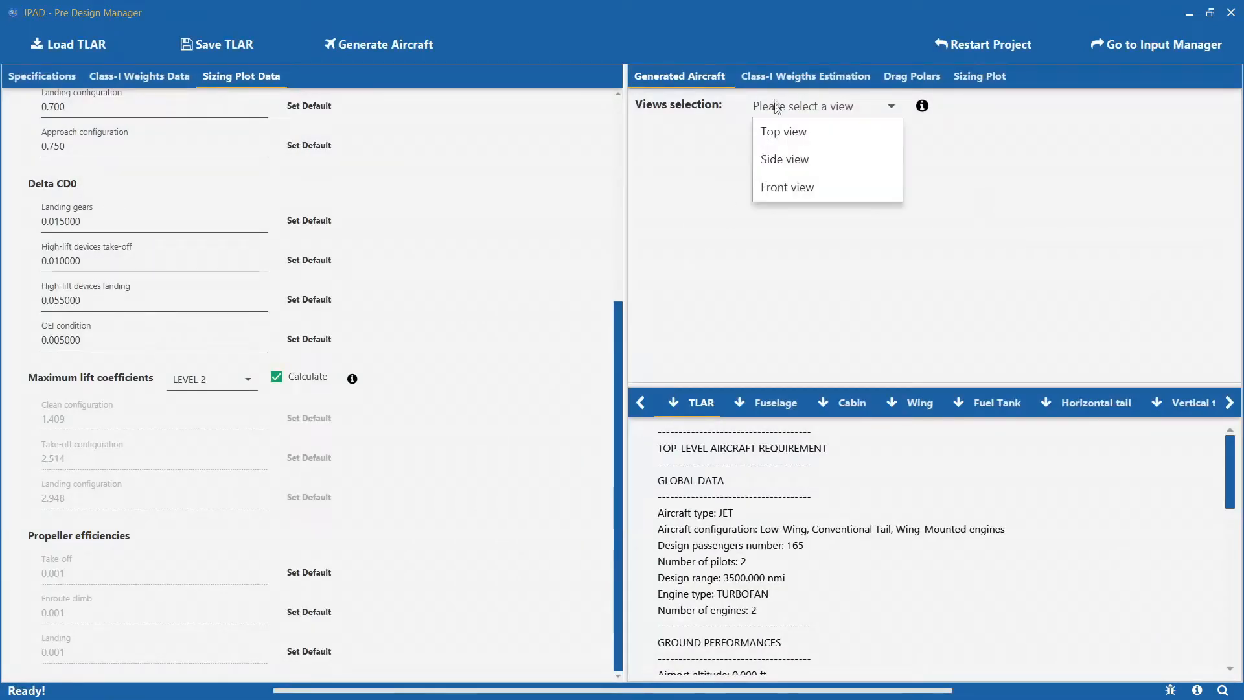
pyautogui.click(776, 127)
pyautogui.click(782, 111)
pyautogui.click(786, 162)
pyautogui.click(794, 113)
pyautogui.click(797, 191)
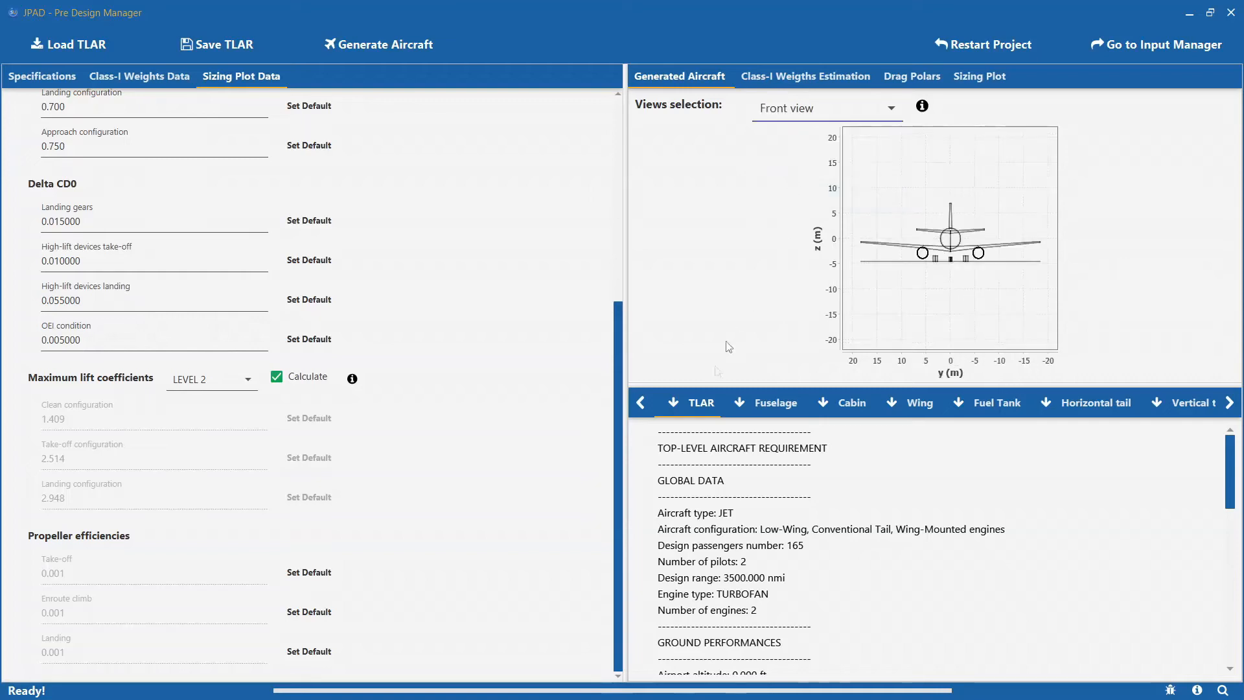
# - Review the Class-I weights estimation charts: weights breakdown, weight conditions intersection and mission profile schema
pyautogui.click(783, 75)
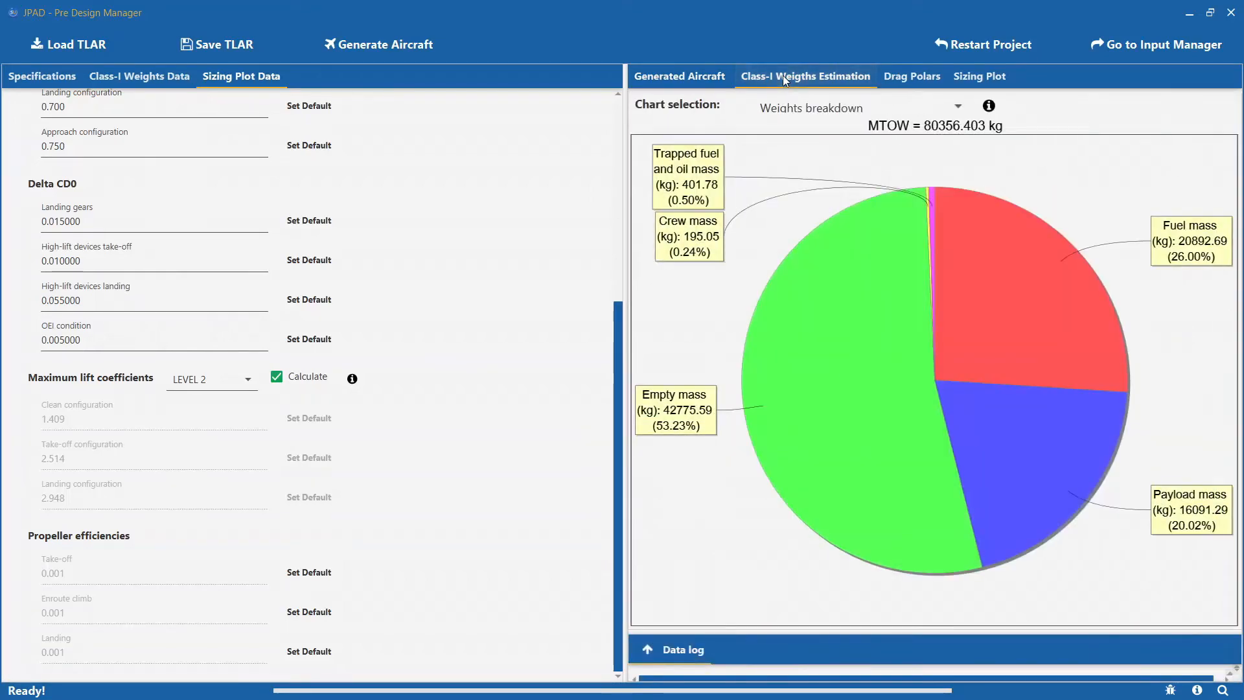
pyautogui.click(797, 107)
pyautogui.click(801, 155)
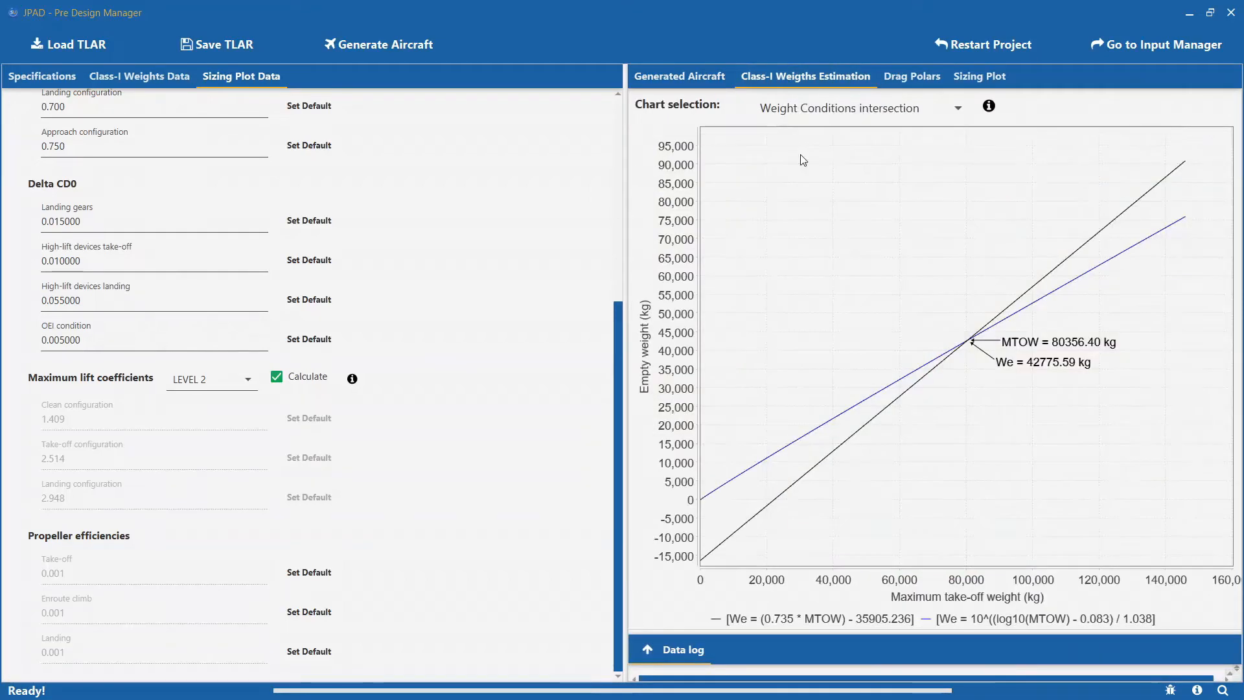
pyautogui.click(804, 108)
pyautogui.click(806, 193)
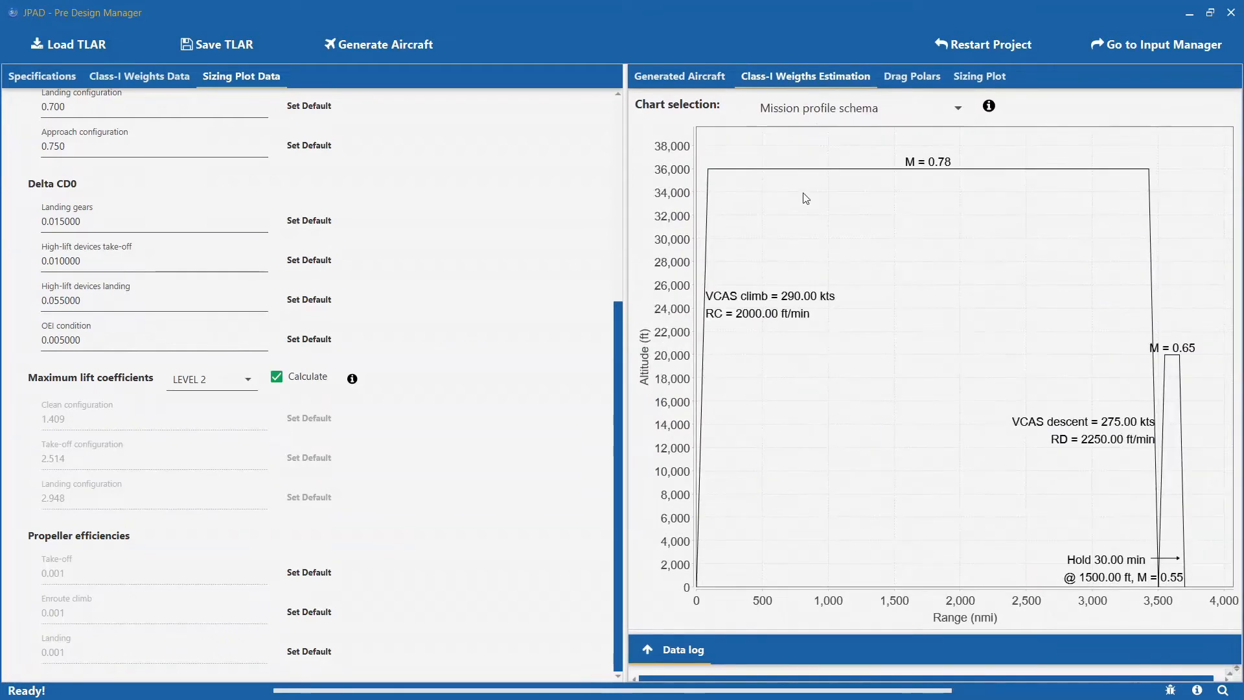
# - Review the drag polars and sizing plot, and read the selected wing area and static thrust per engine in the sizing data log
pyautogui.click(913, 78)
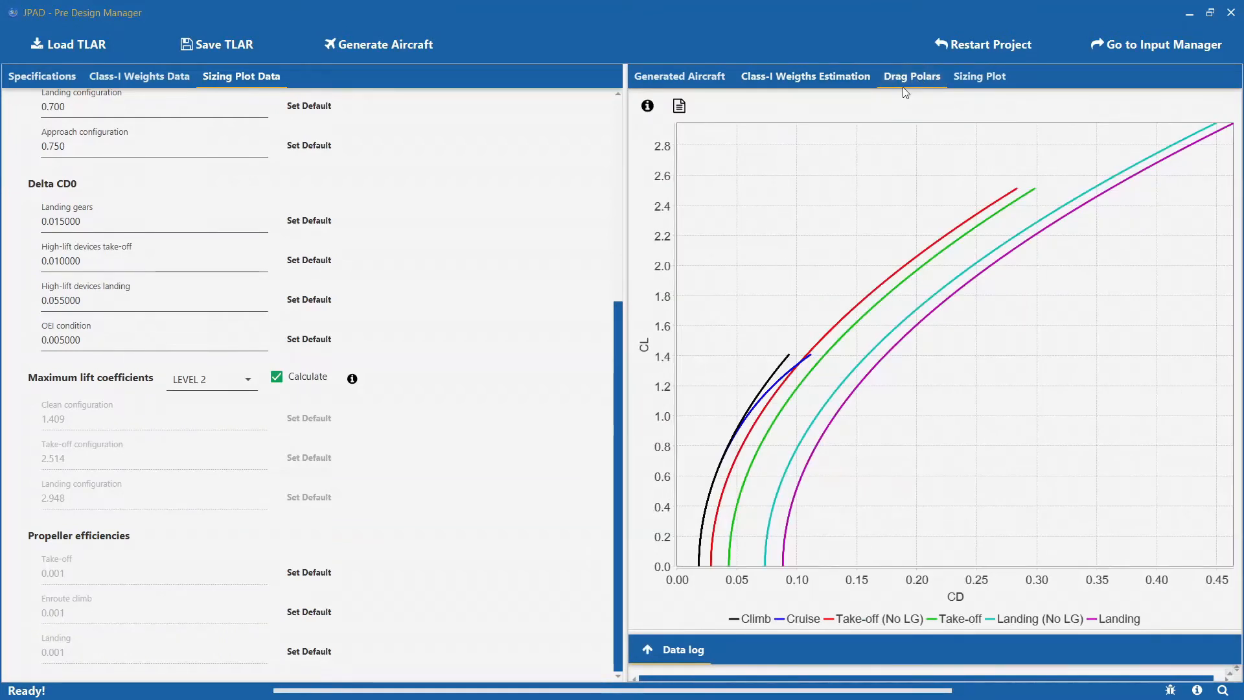
pyautogui.click(975, 78)
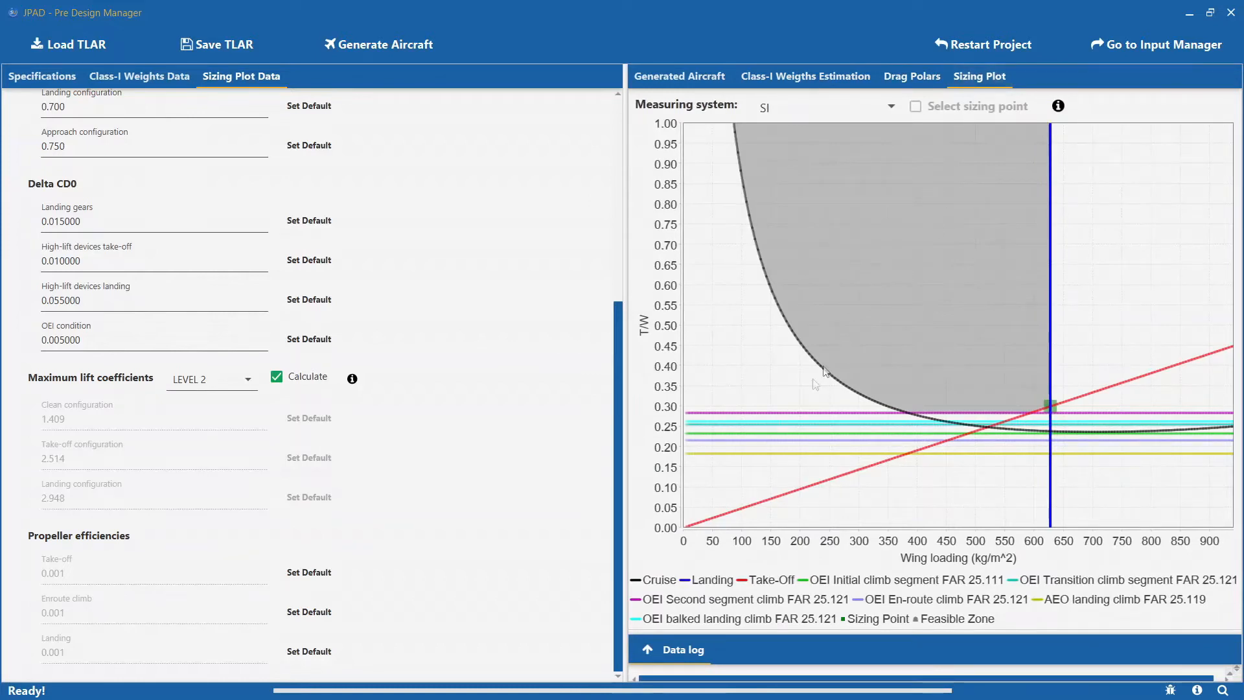
pyautogui.click(656, 650)
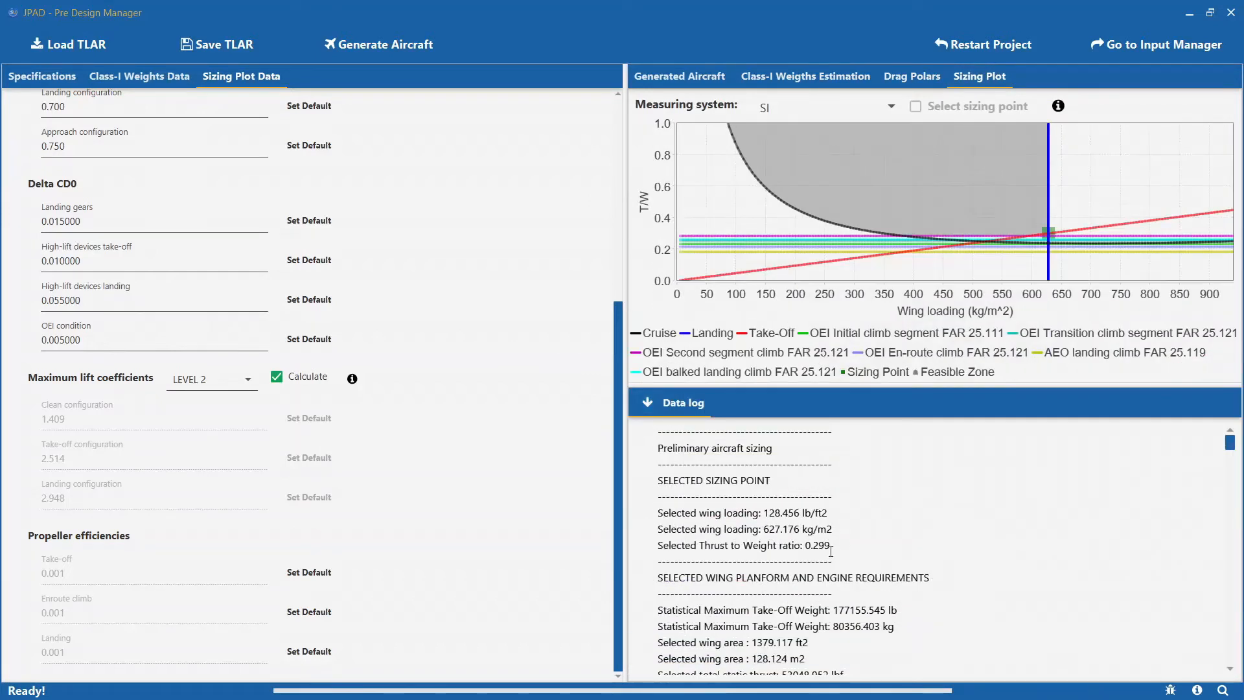
pyautogui.scroll(-3, 830, 552)
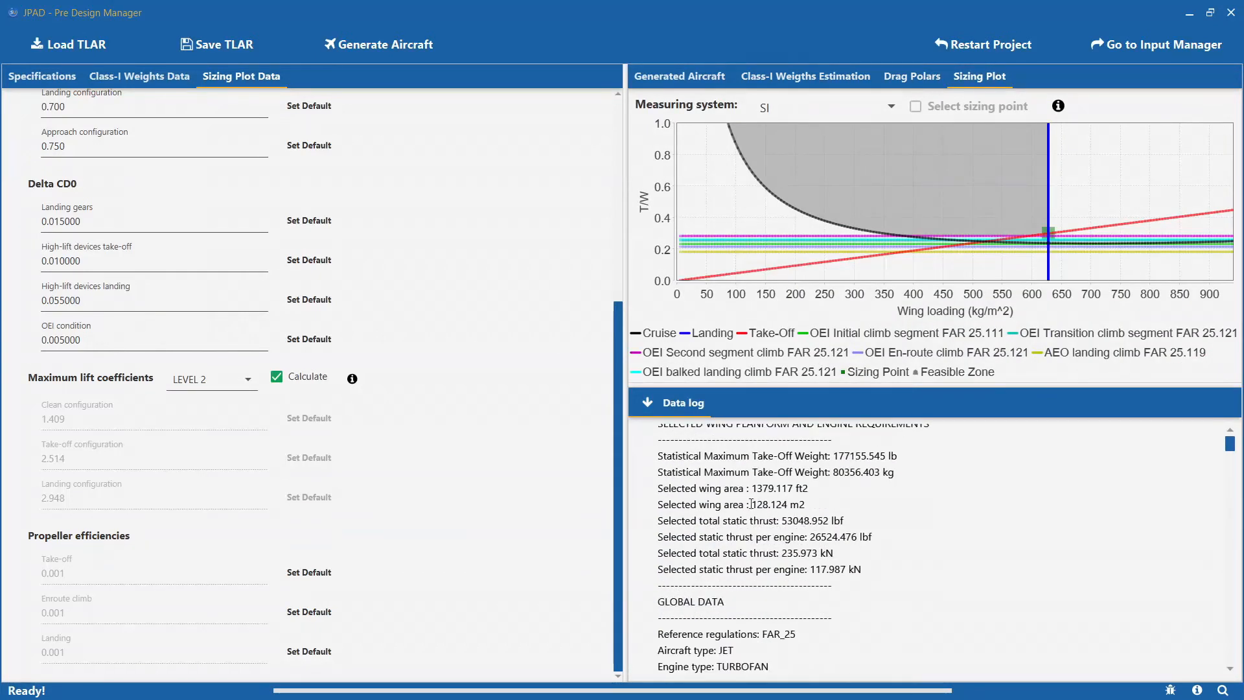
pyautogui.moveTo(750, 504); pyautogui.dragTo(805, 505)
pyautogui.moveTo(812, 569); pyautogui.dragTo(863, 566)
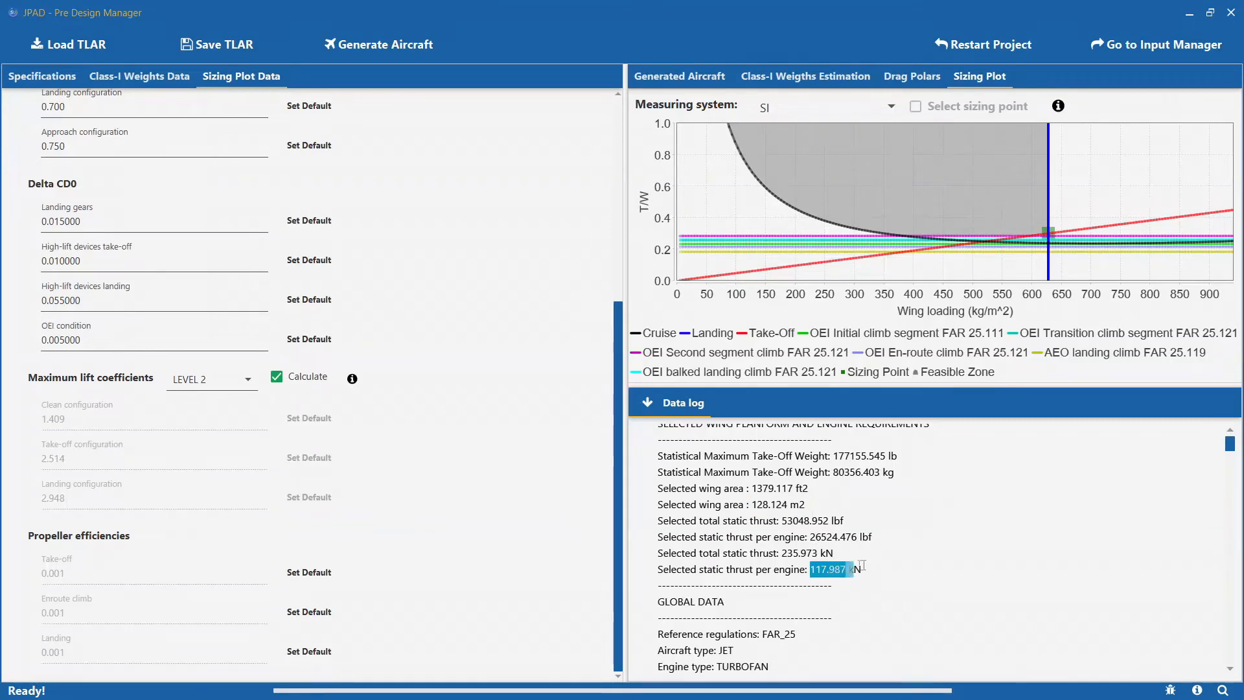
pyautogui.click(878, 569)
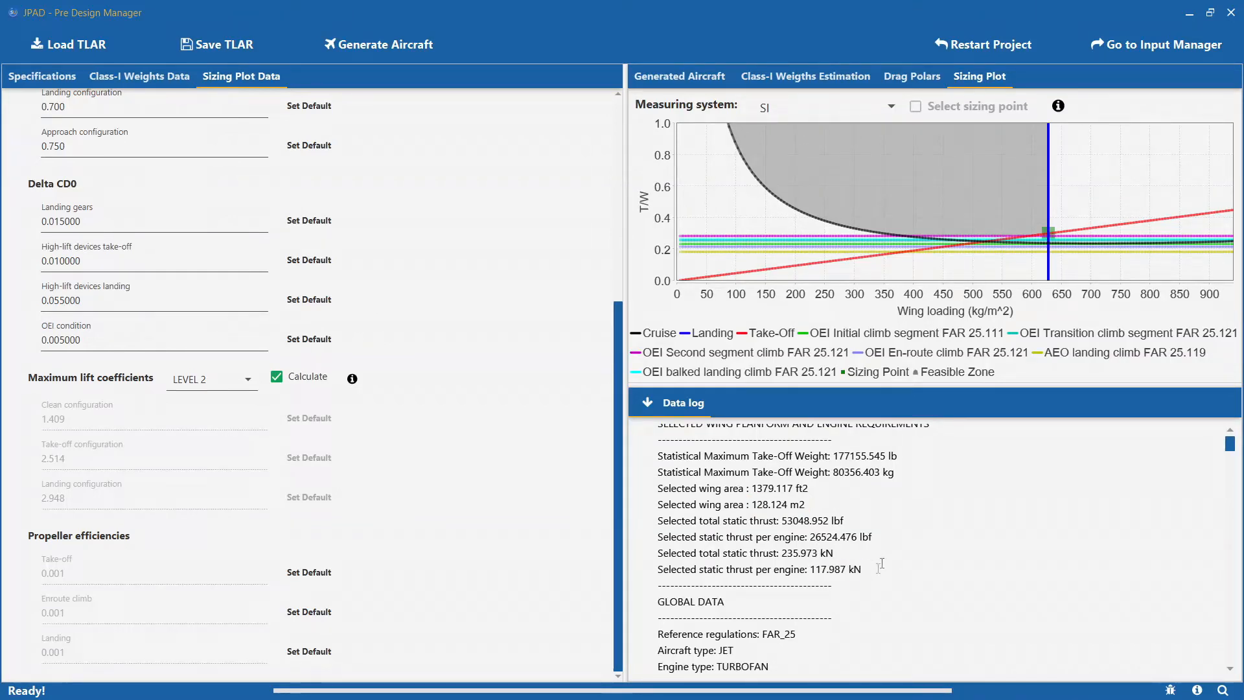
# - Proceed to the Input Manager with the generated aircraft
pyautogui.click(1151, 51)
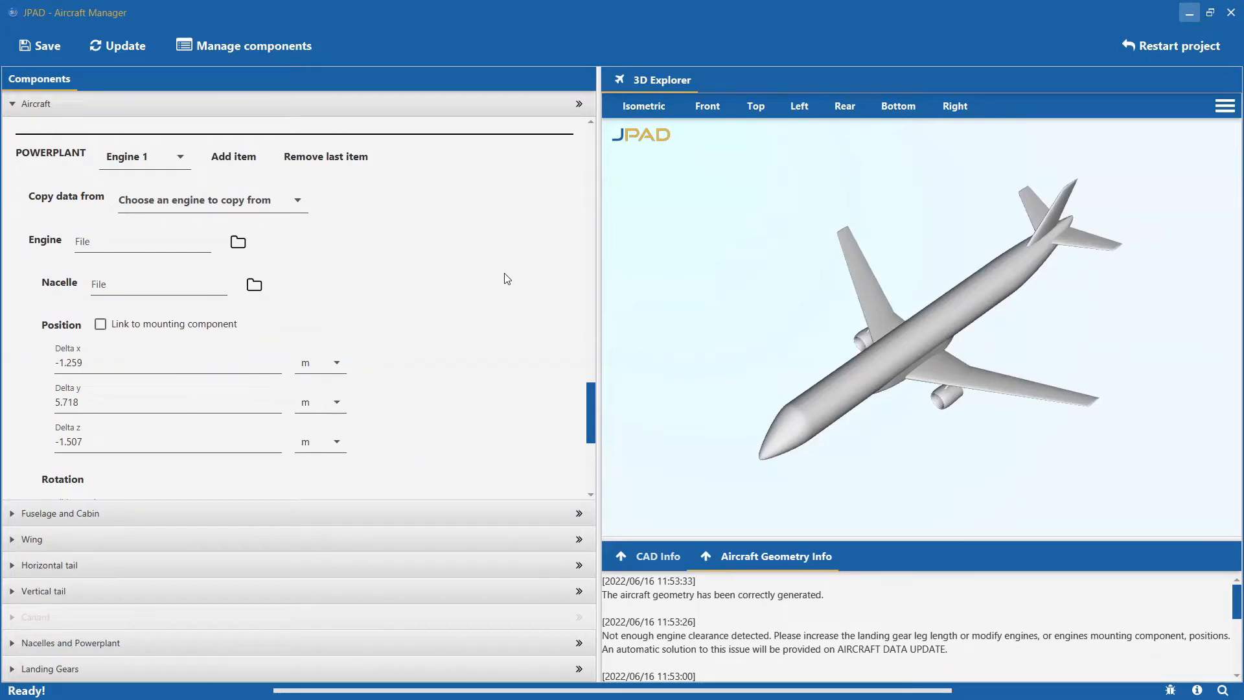
# - Inspect the 3D aircraft model, including the wing and its mounted engine up close, and return to the isometric view
pyautogui.moveTo(880, 377); pyautogui.dragTo(919, 287)
pyautogui.scroll(5, 925, 313)
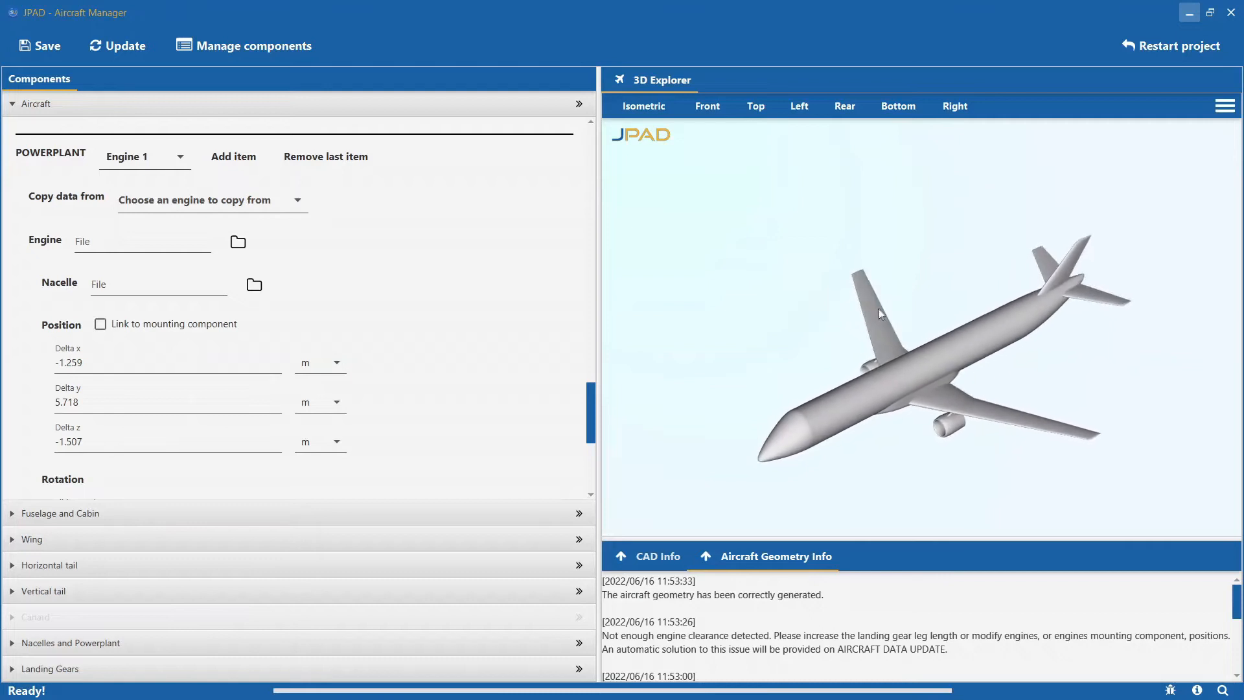
pyautogui.scroll(8, 932, 322)
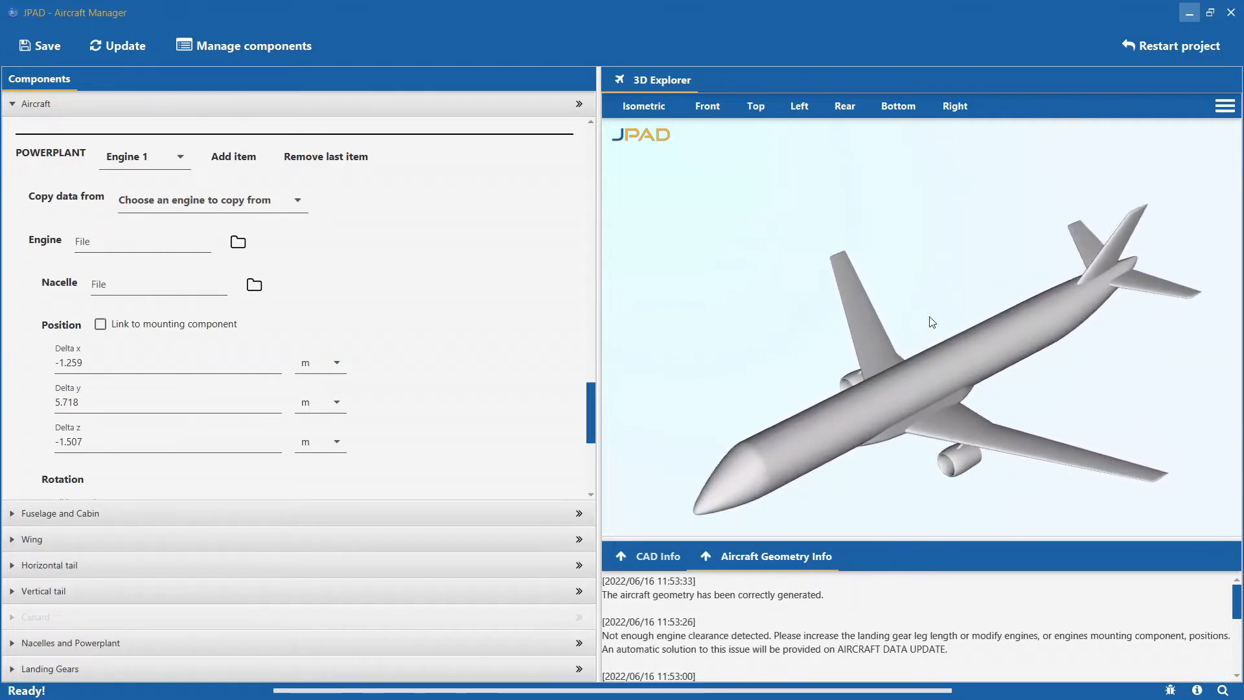
pyautogui.scroll(8, 1023, 407)
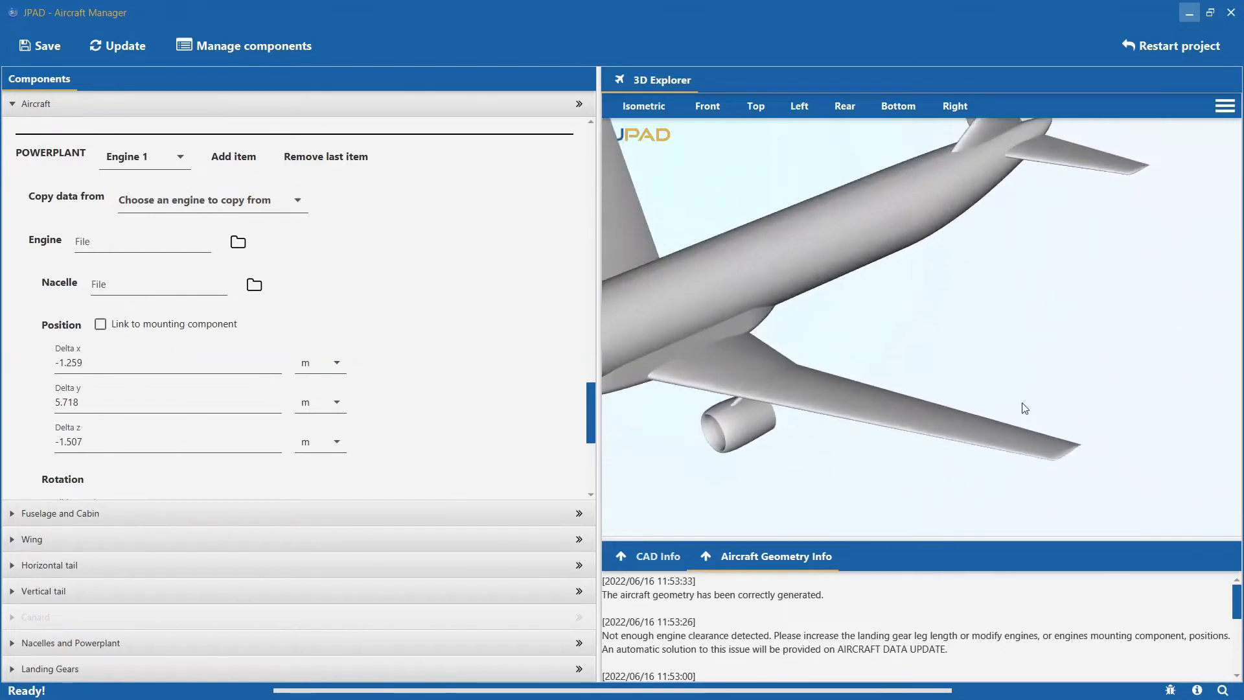
pyautogui.scroll(-10, 934, 266)
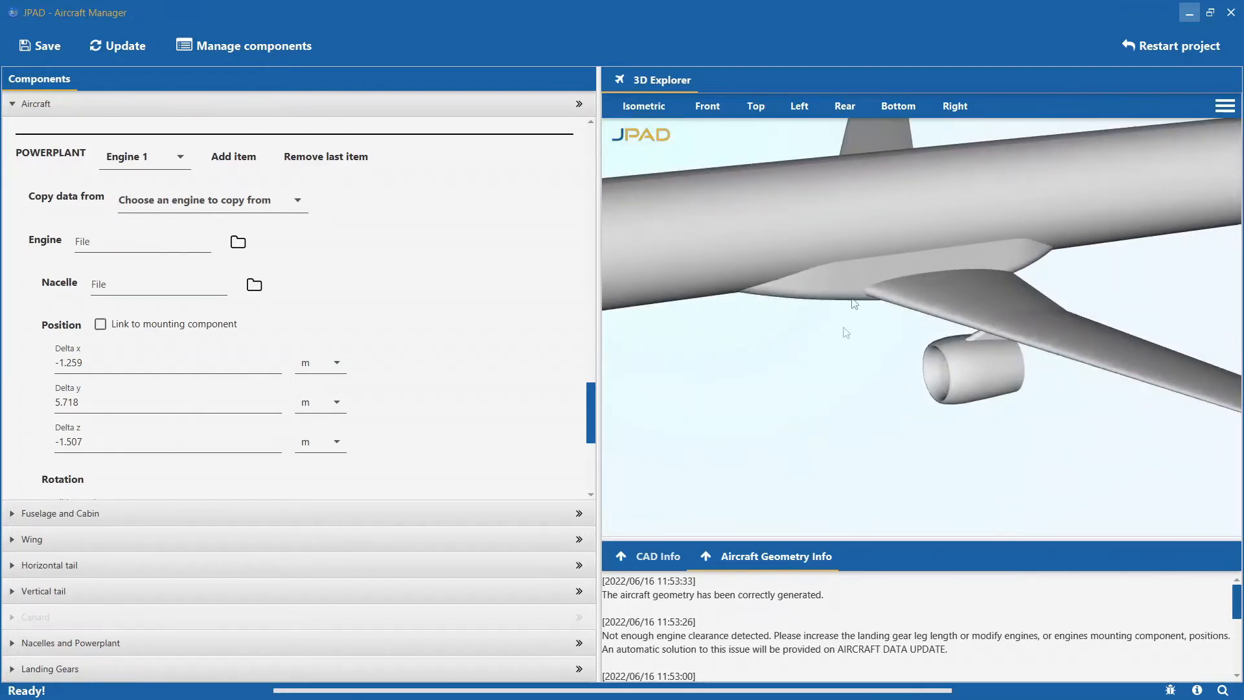
pyautogui.moveTo(928, 391); pyautogui.dragTo(852, 425)
pyautogui.moveTo(981, 383); pyautogui.dragTo(852, 409)
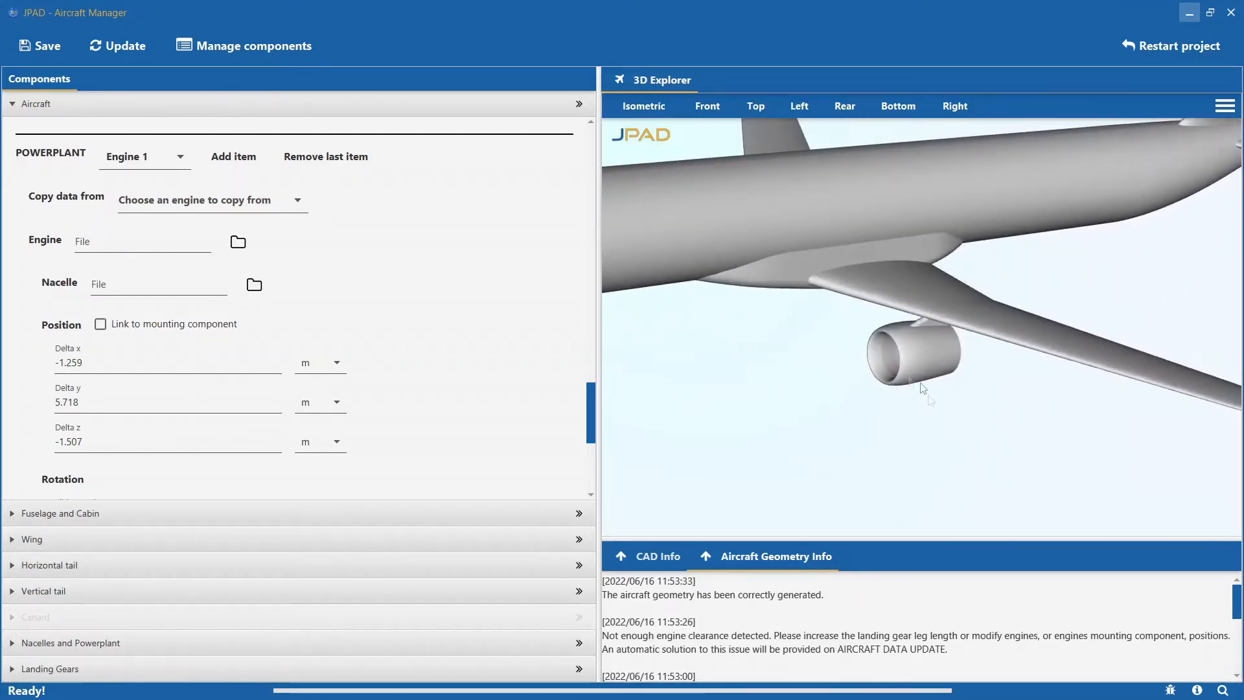
pyautogui.click(643, 106)
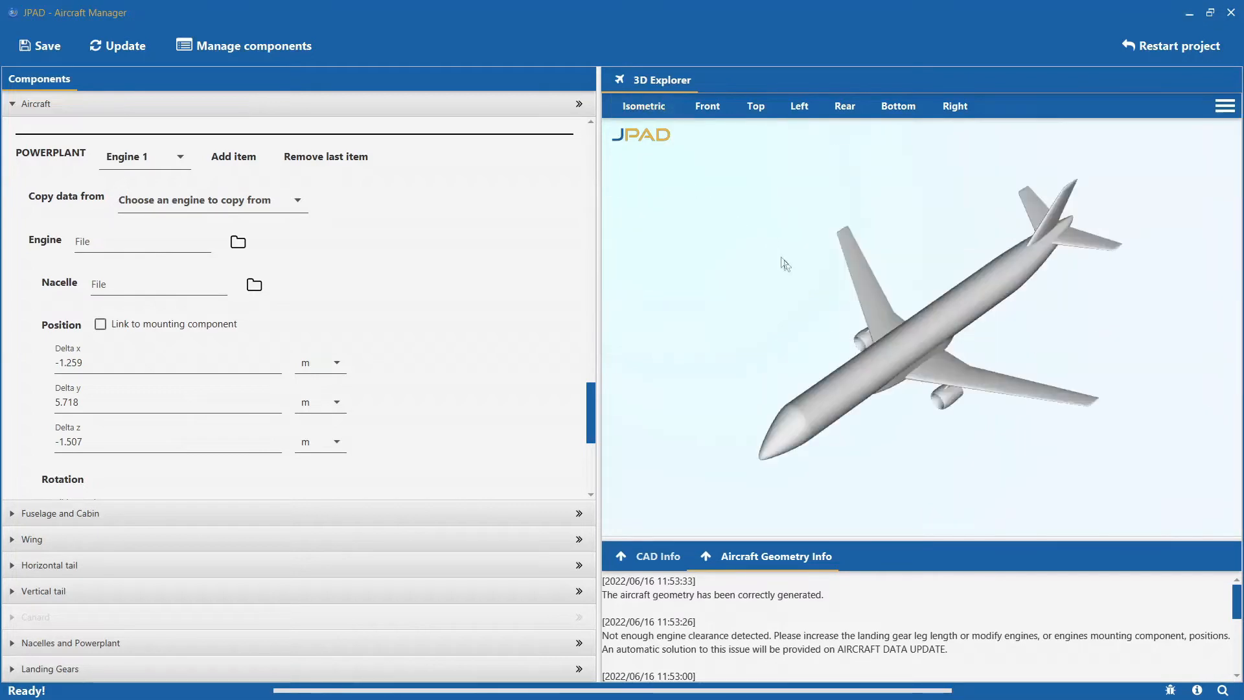
# - Open the 3D model generation options and examine the component settings from the fuselage and wing through to the powerplant
pyautogui.click(1225, 106)
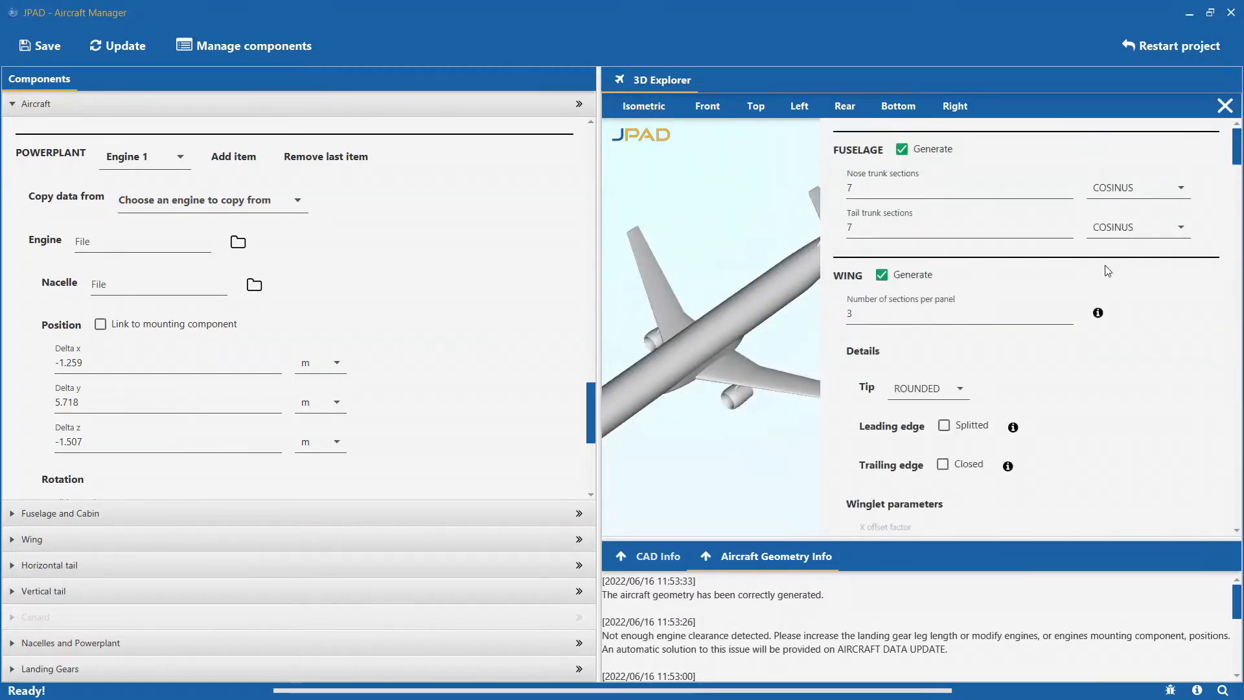
pyautogui.scroll(-3, 1108, 271)
pyautogui.scroll(-5, 1108, 271)
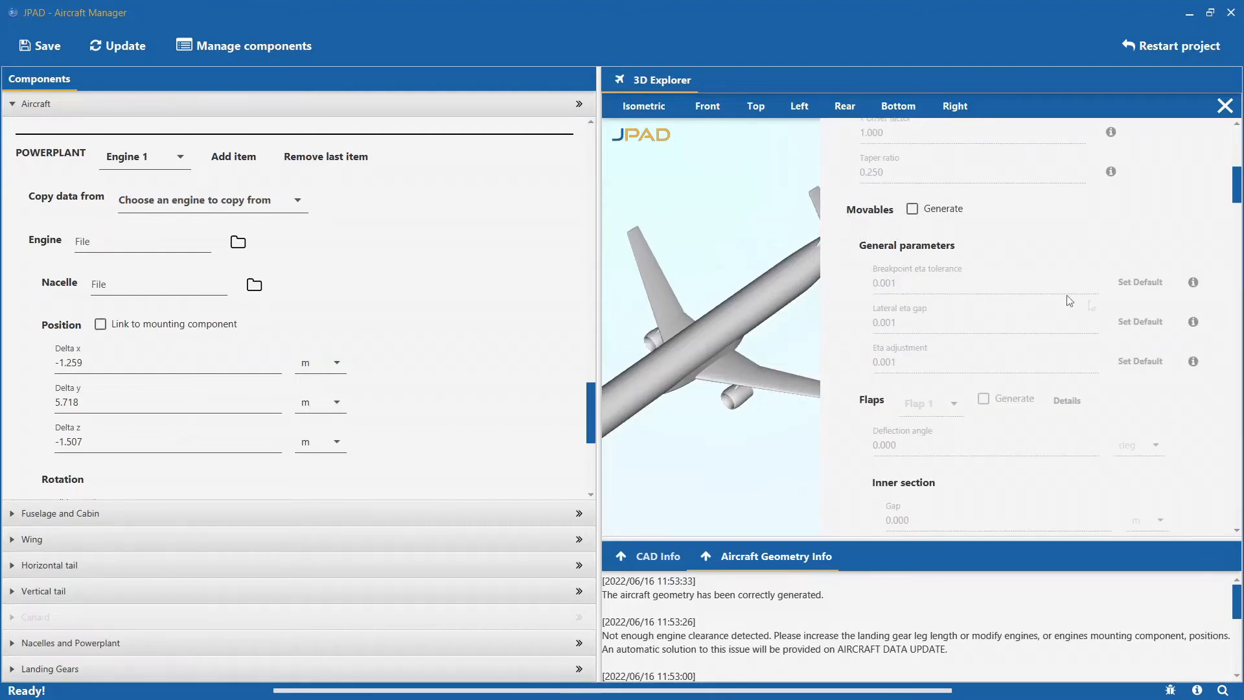
pyautogui.scroll(-7, 1070, 300)
pyautogui.scroll(-15, 1100, 306)
pyautogui.scroll(-13, 1099, 304)
pyautogui.scroll(-8, 1100, 306)
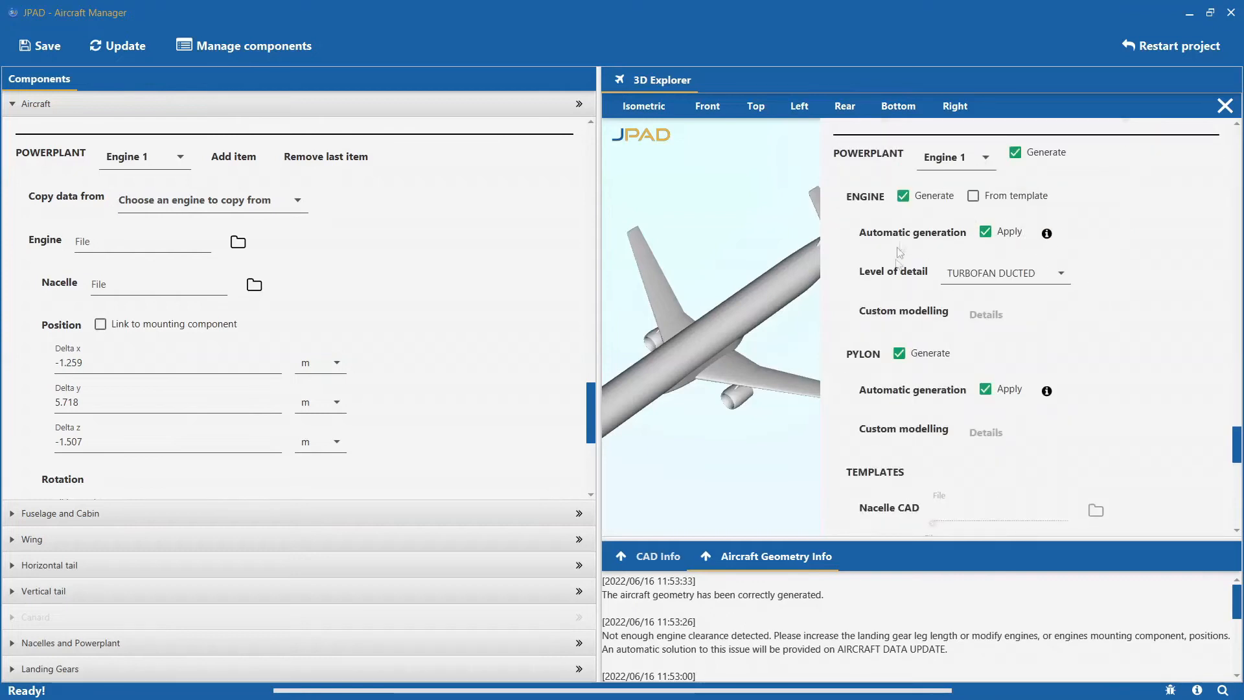
# - Close the 3D model generation options and open the FlightStream exporter for saving the aircraft data
pyautogui.scroll(-2, 1063, 280)
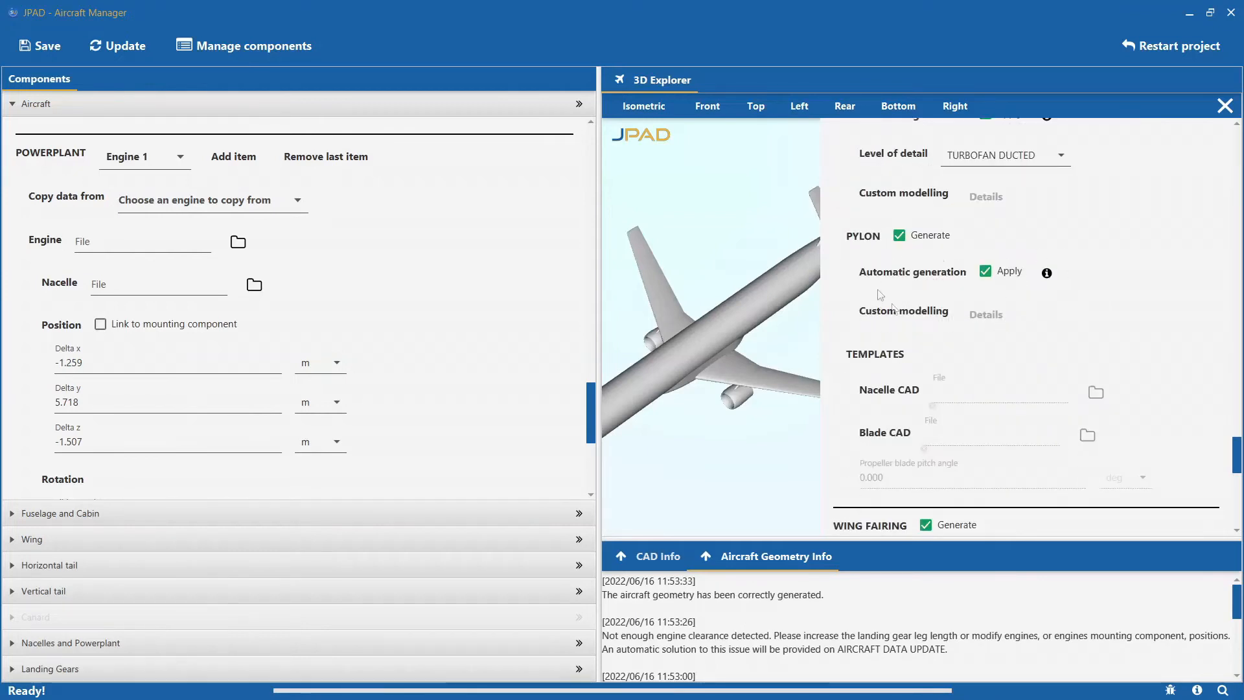
pyautogui.click(1225, 107)
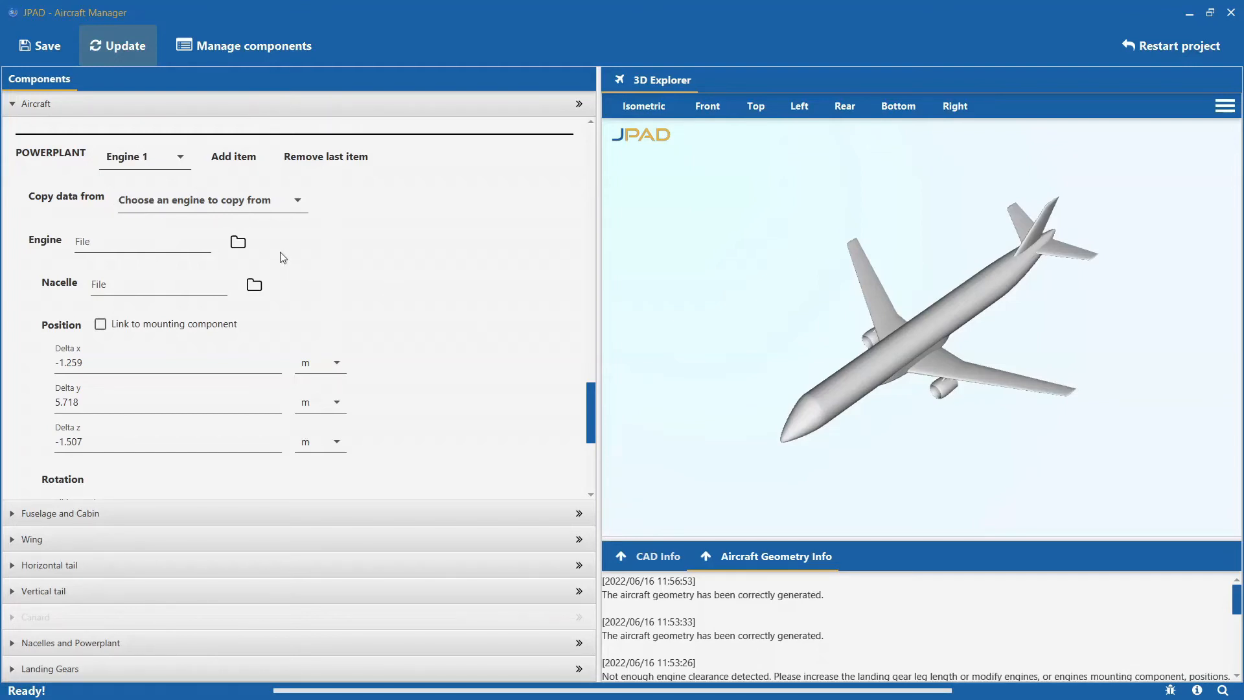
pyautogui.click(50, 46)
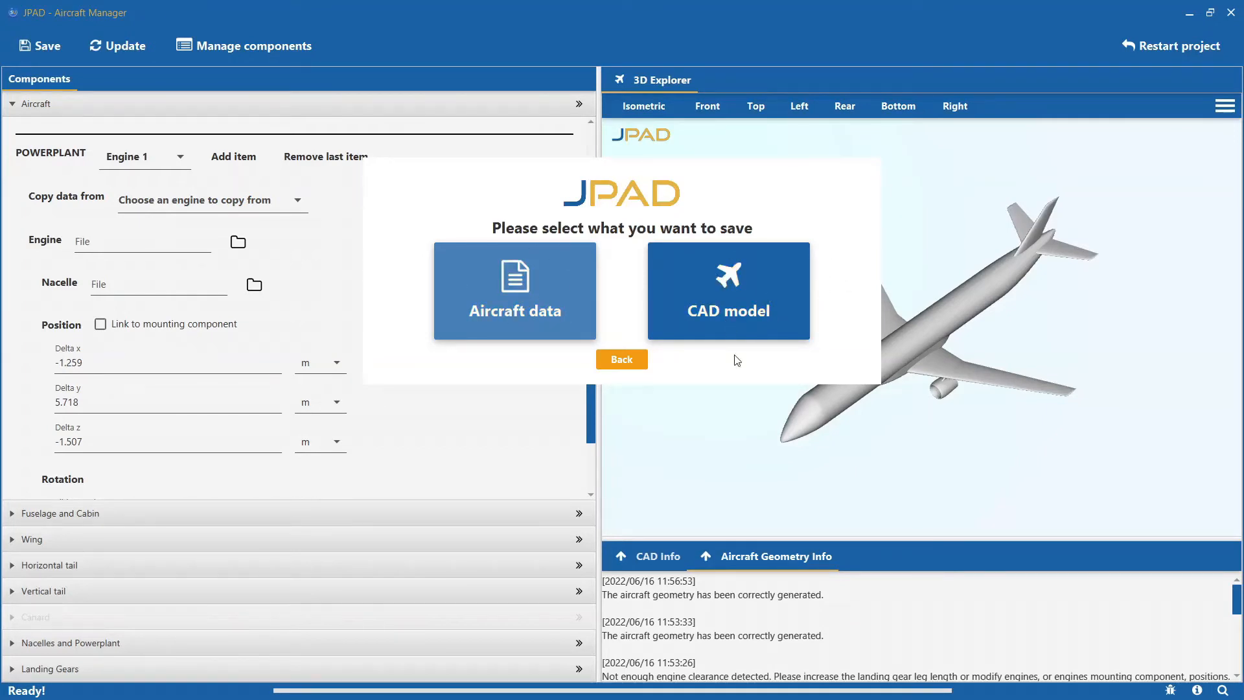
pyautogui.click(532, 271)
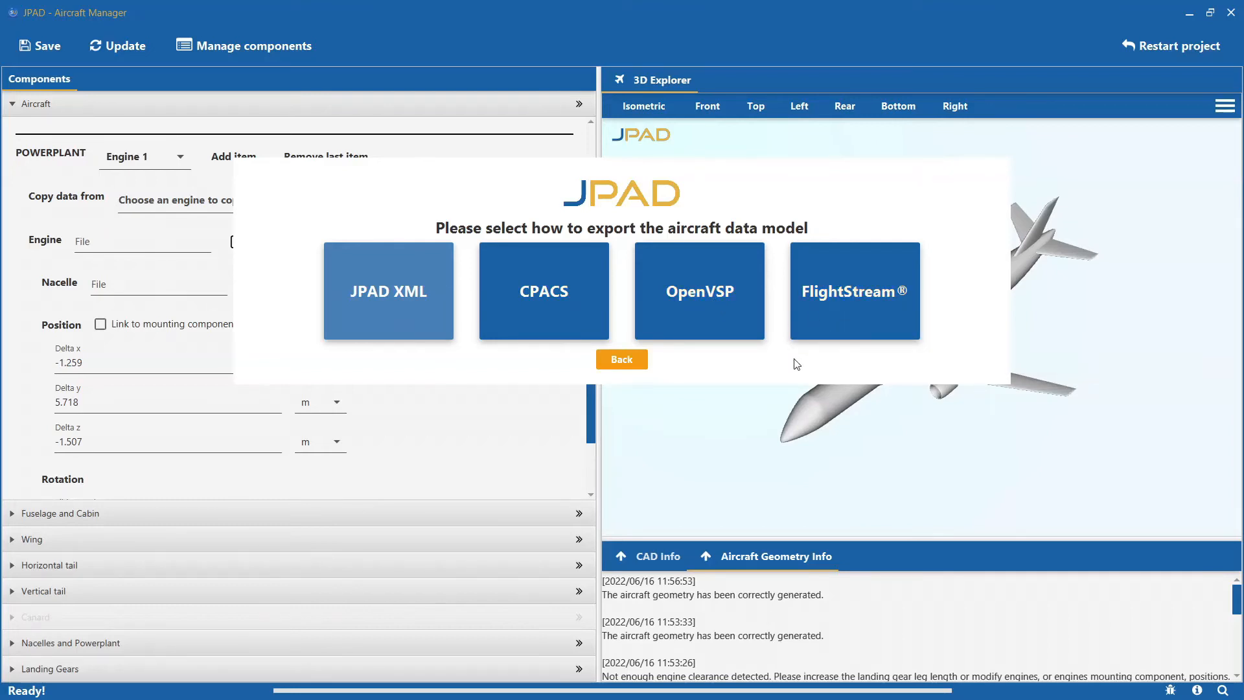
pyautogui.click(850, 302)
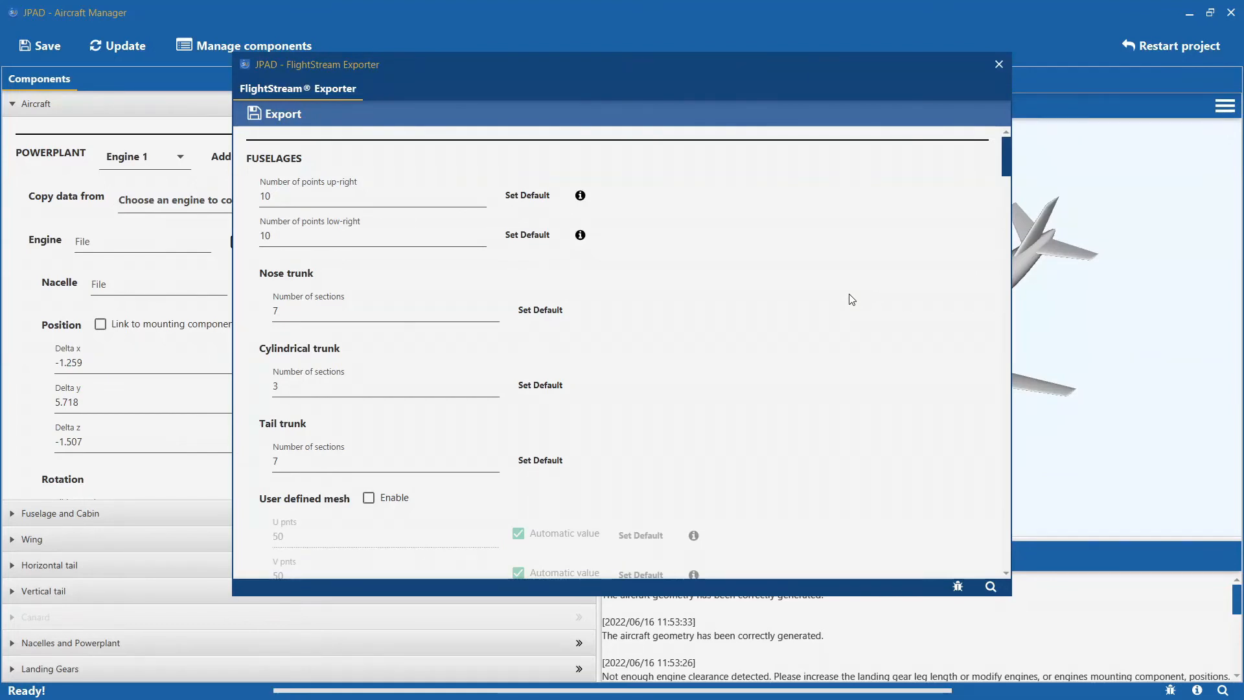
# - Examine the FlightStream export settings from the fuselage trunks and mesh through to the aileron deflection parameters, and return to the beginning
pyautogui.scroll(-5, 851, 299)
pyautogui.scroll(-10, 852, 299)
pyautogui.scroll(-12, 852, 300)
pyautogui.scroll(-12, 851, 300)
pyautogui.scroll(-16, 852, 299)
pyautogui.scroll(-16, 851, 299)
pyautogui.scroll(-15, 851, 300)
pyautogui.scroll(-7, 851, 300)
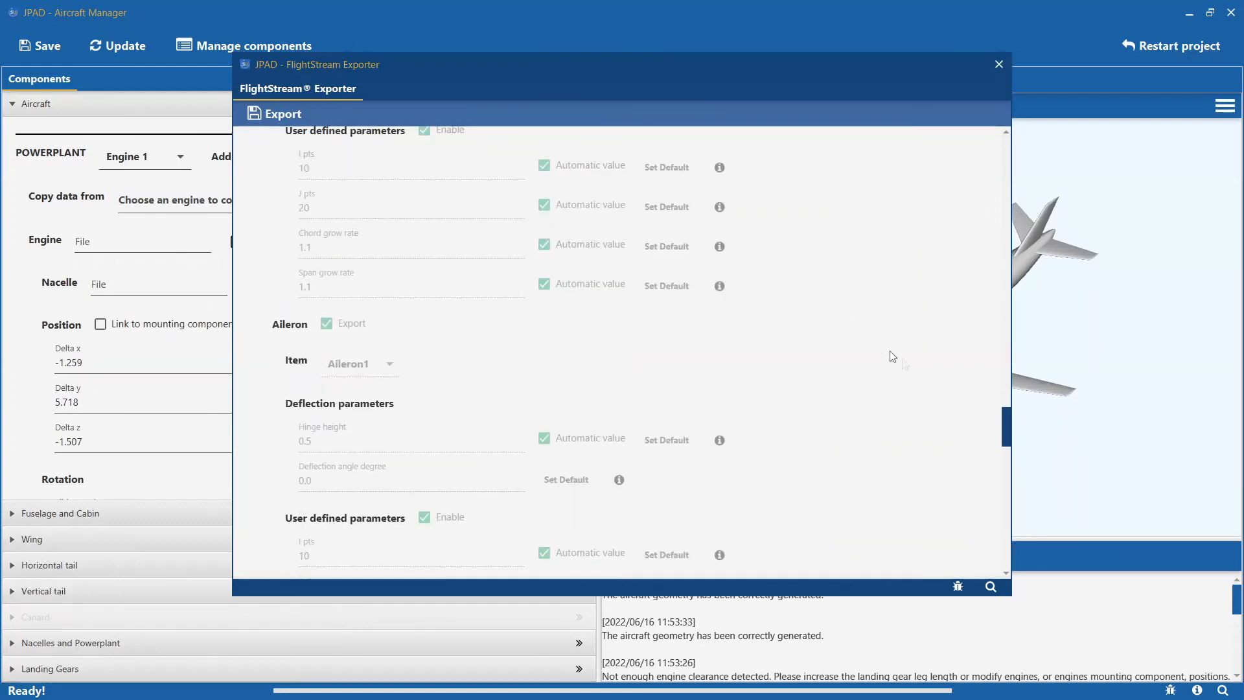
pyautogui.moveTo(1004, 435); pyautogui.dragTo(1003, 146)
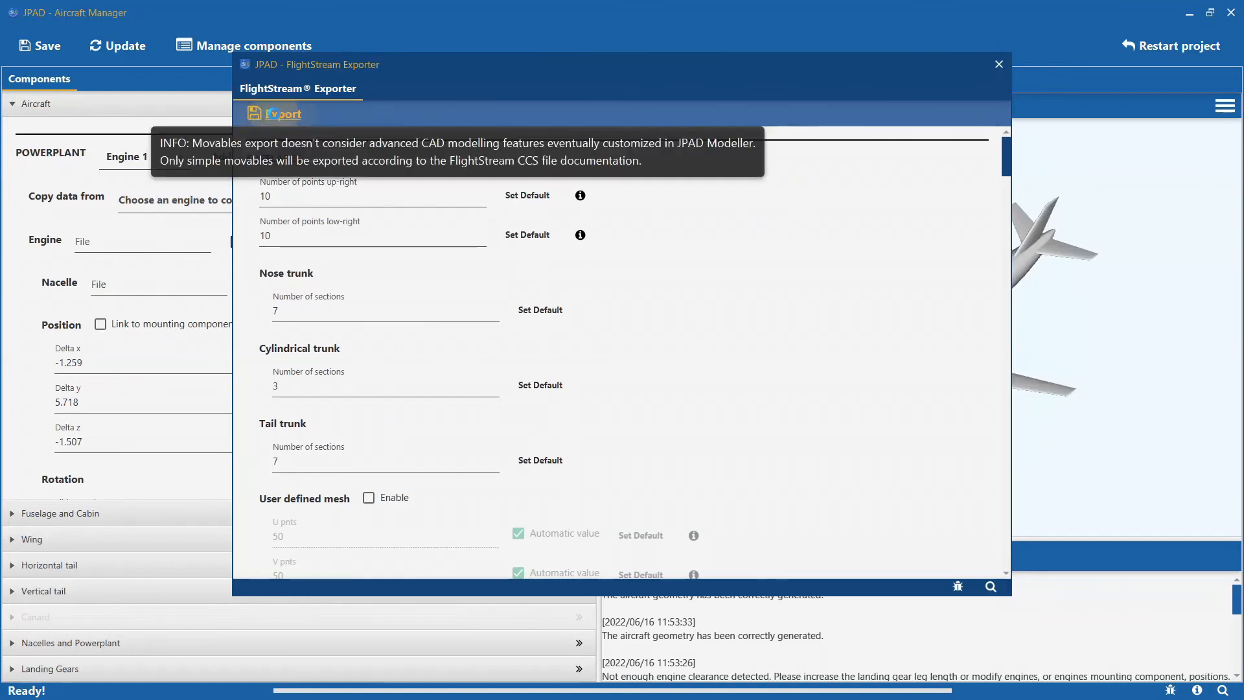
# - Export the aircraft to FlightStream format in the Download folder and dismiss the export message
pyautogui.click(278, 114)
pyautogui.click(70, 144)
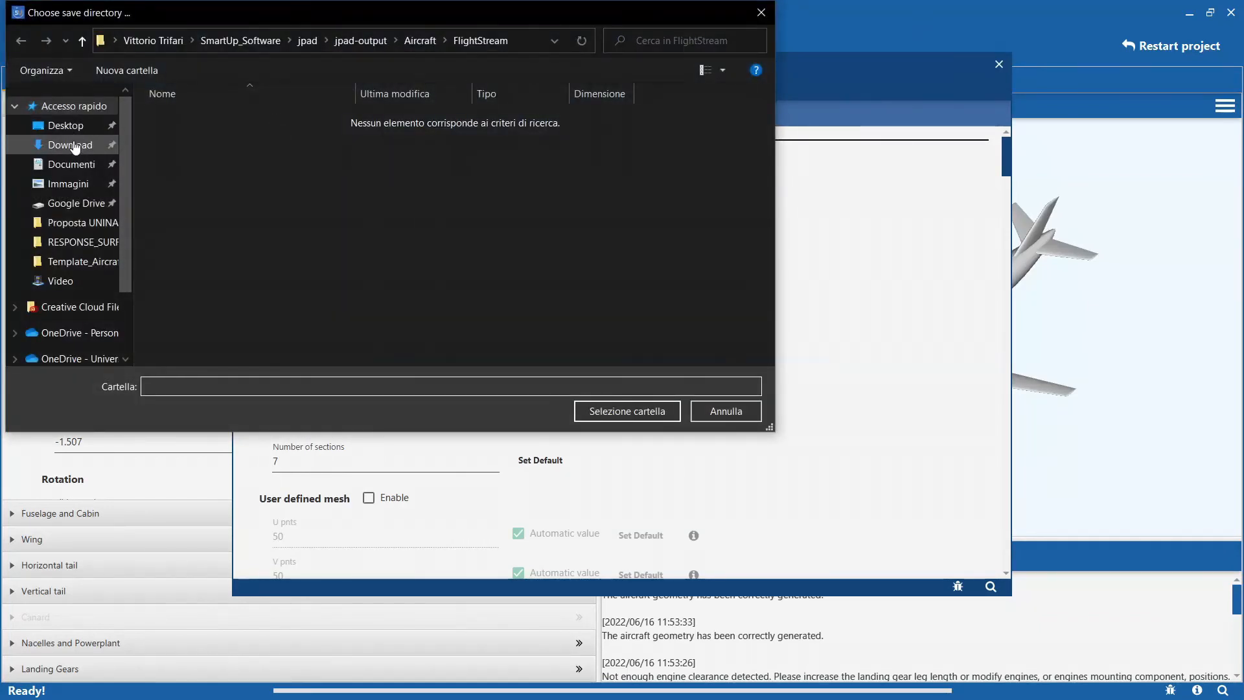
pyautogui.click(618, 414)
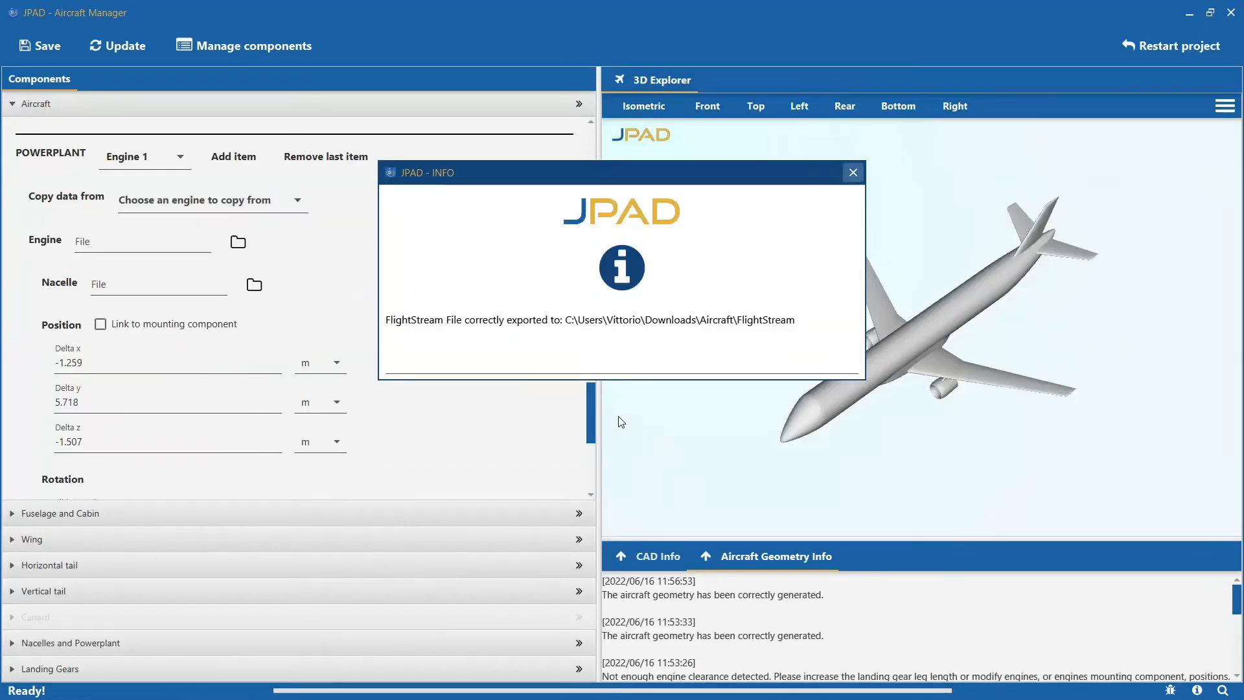
pyautogui.click(855, 174)
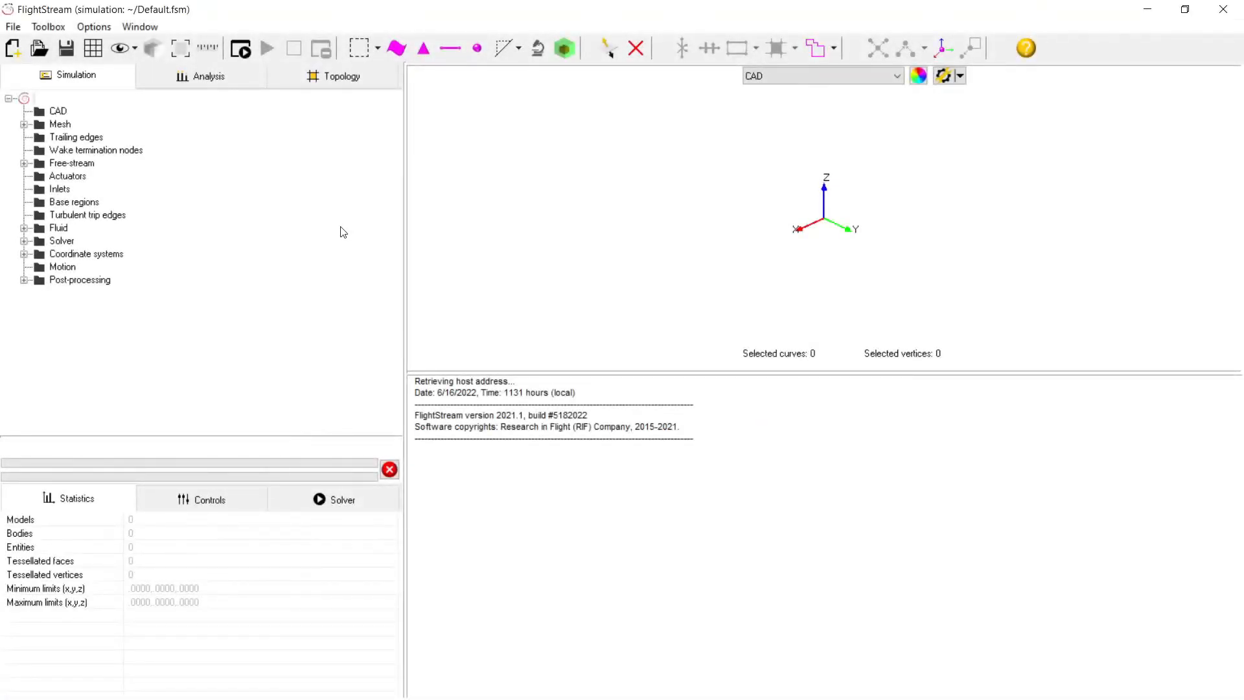
# - In FlightStream, start a mesh geometry import and browse to the Aircraft/FlightStream folder inside Download
pyautogui.rightClick(66, 125)
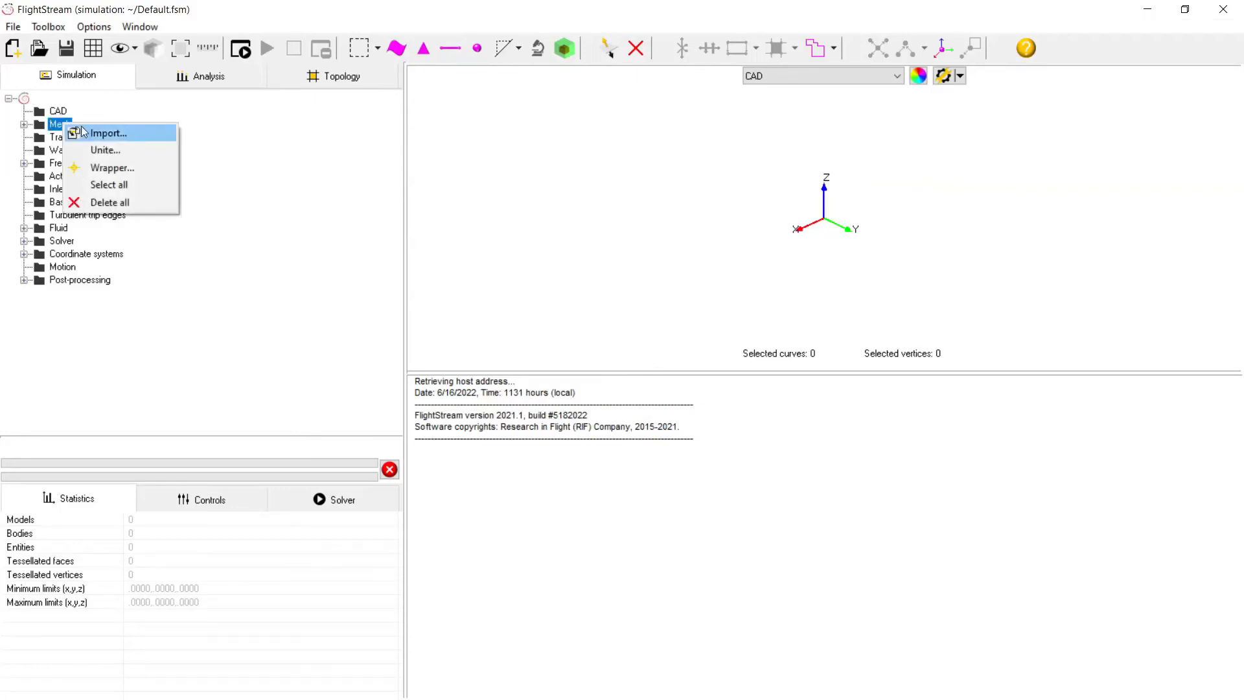
pyautogui.click(84, 132)
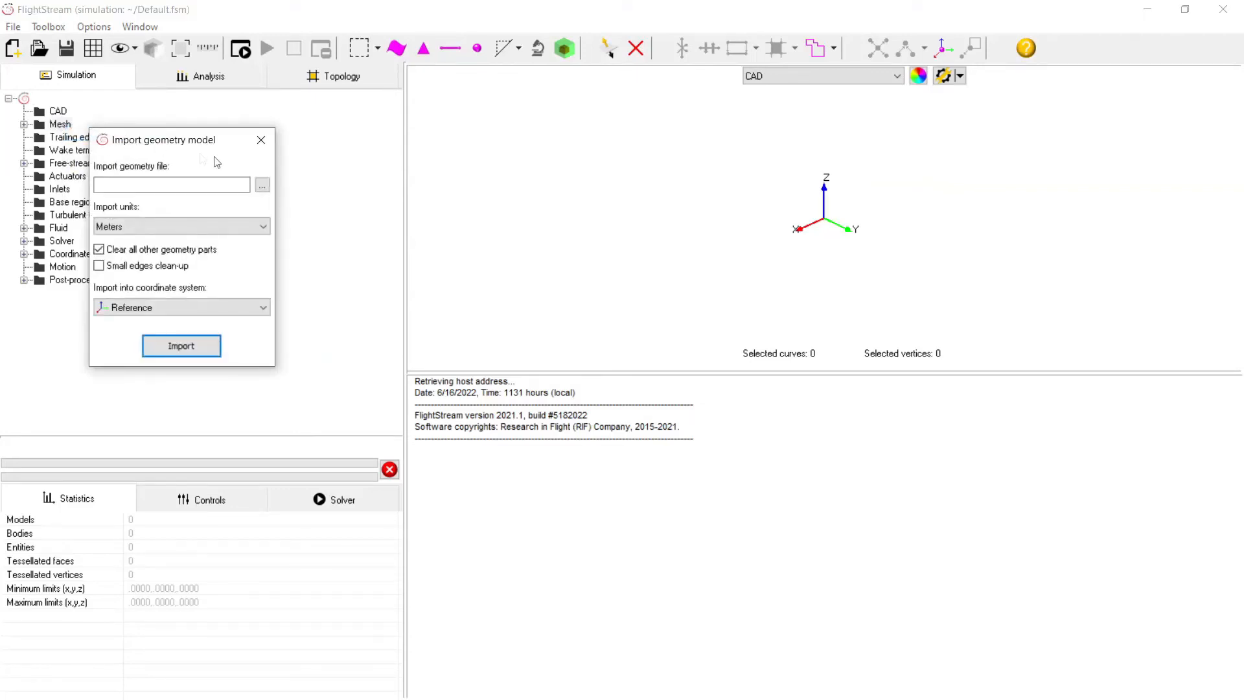
pyautogui.click(262, 186)
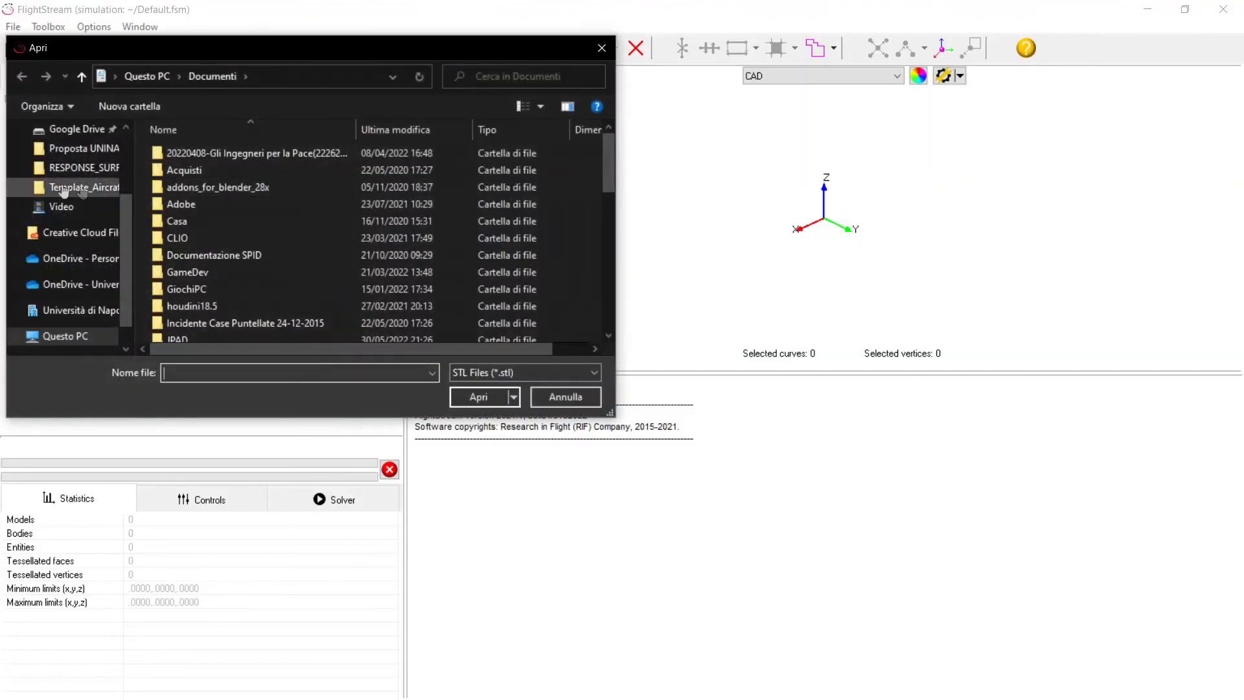
pyautogui.click(68, 164)
pyautogui.click(70, 181)
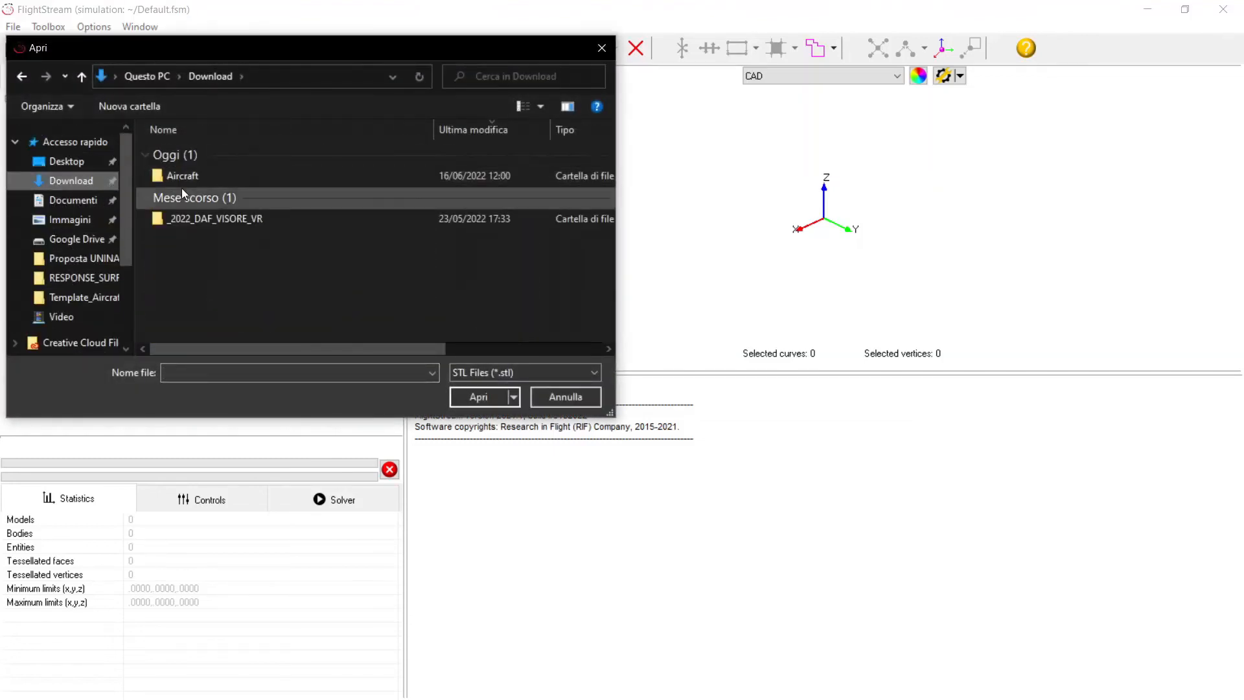
pyautogui.doubleClick(181, 174)
pyautogui.doubleClick(197, 160)
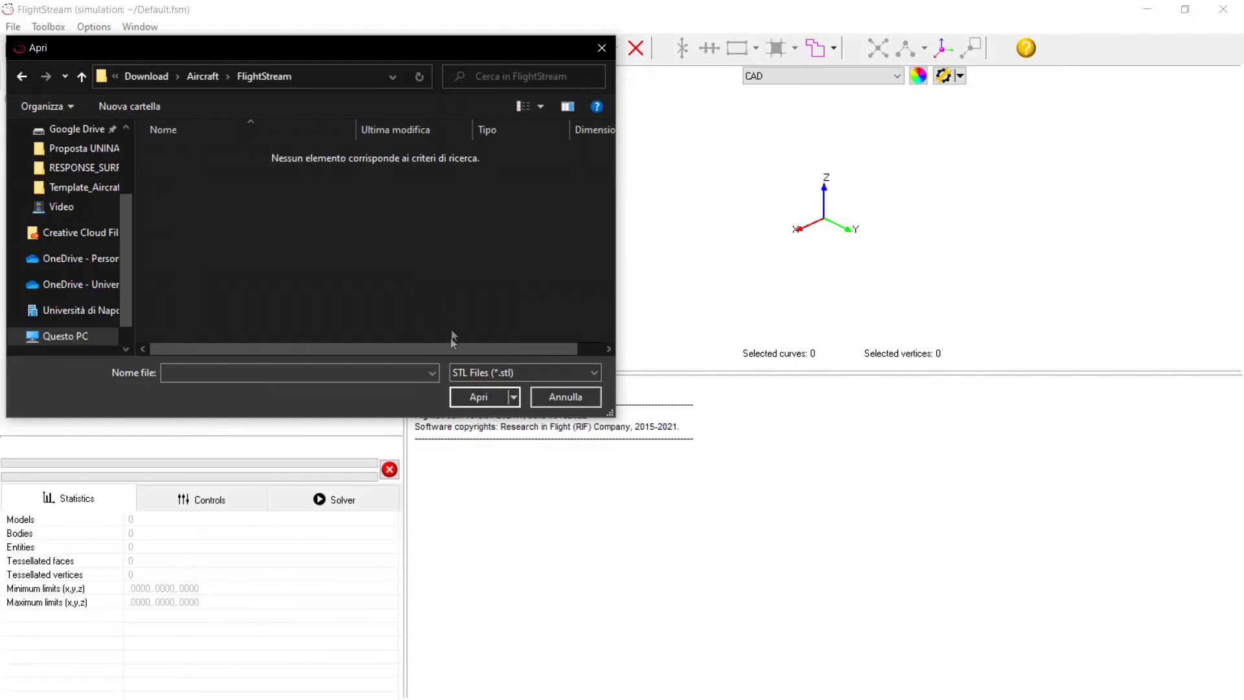
# - Choose the Component Cross-sections (*.csv) file type, select the Aircraft file, and import it with the default options
pyautogui.click(466, 373)
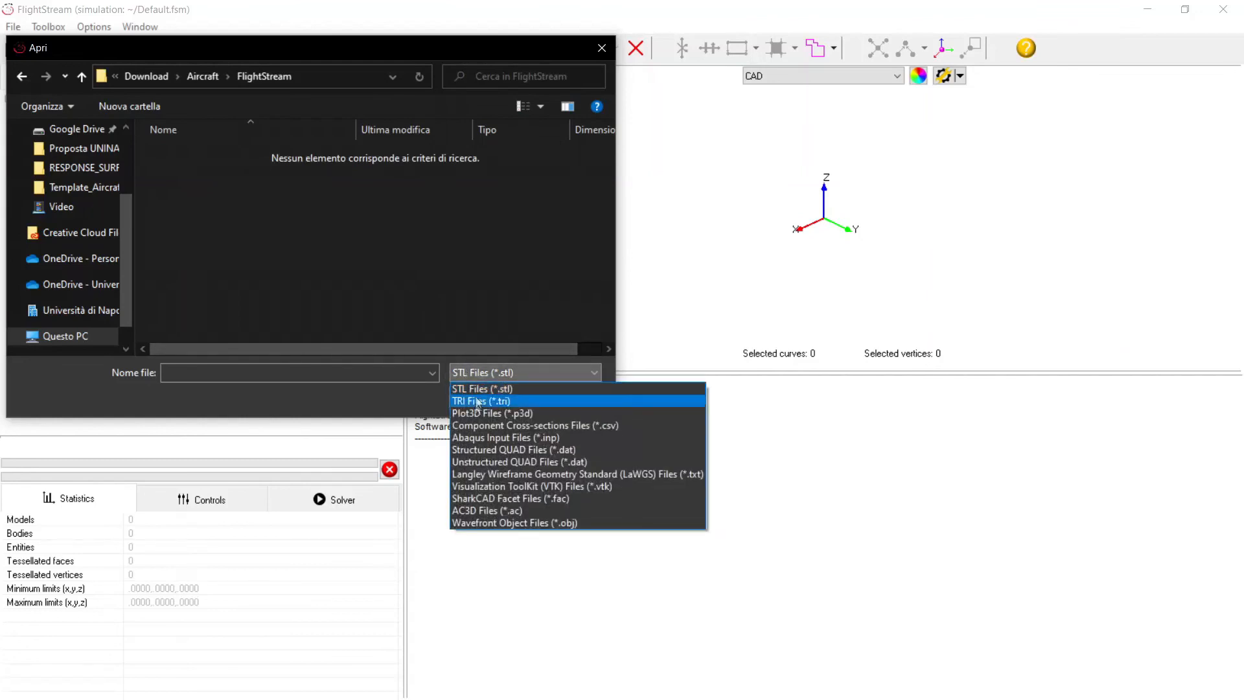
pyautogui.click(574, 426)
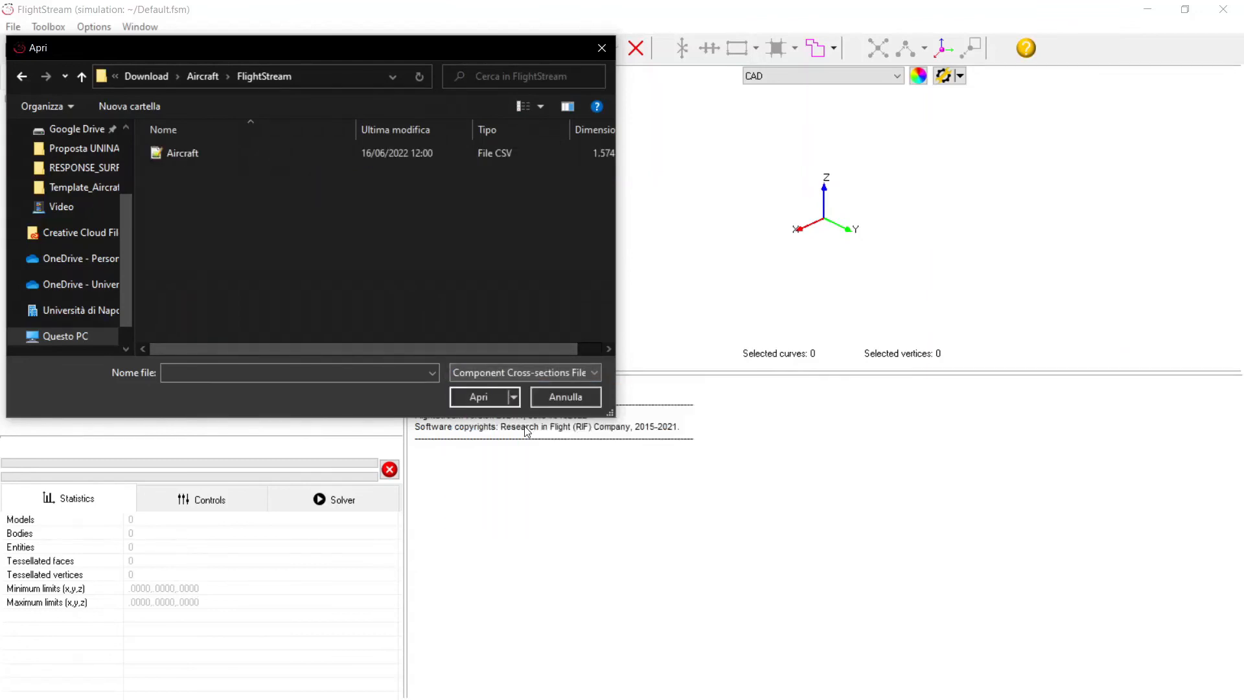
pyautogui.doubleClick(197, 154)
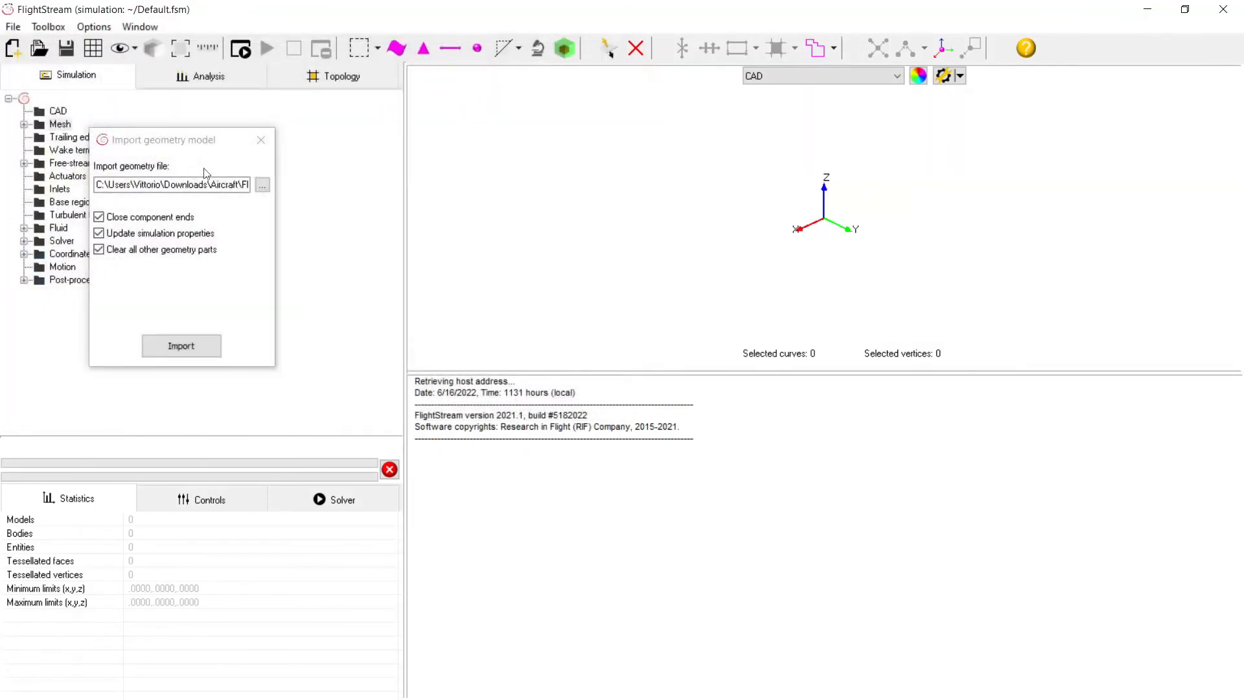
pyautogui.click(185, 348)
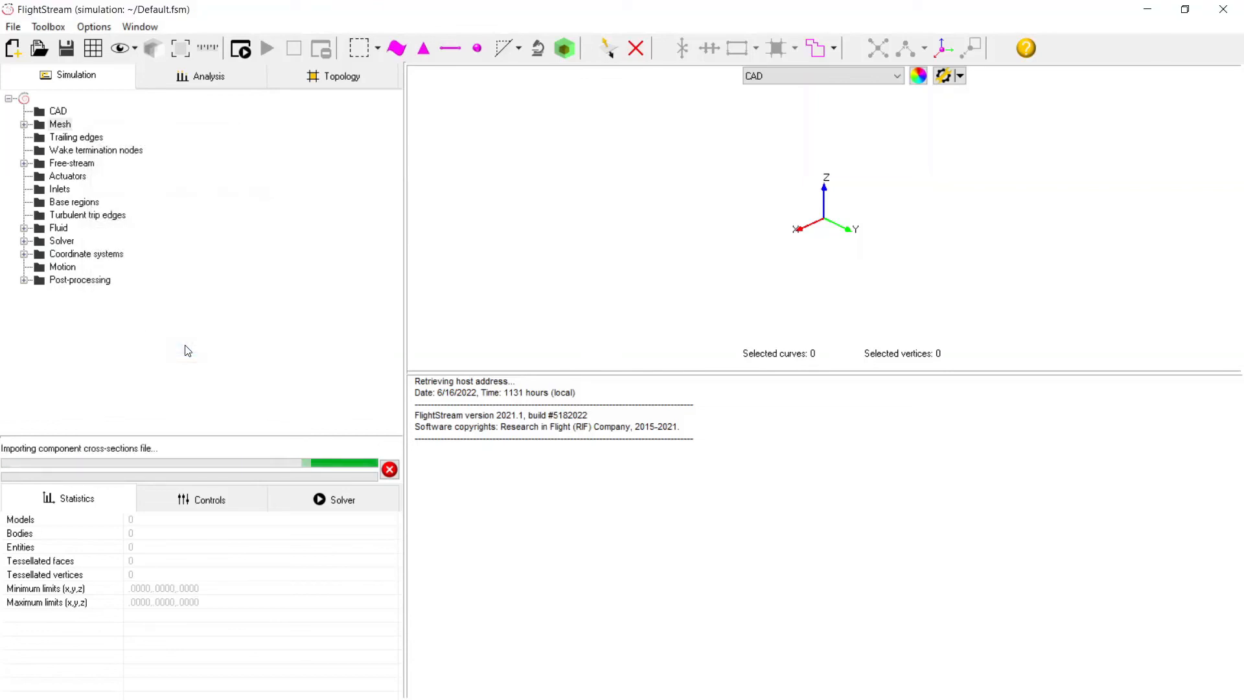